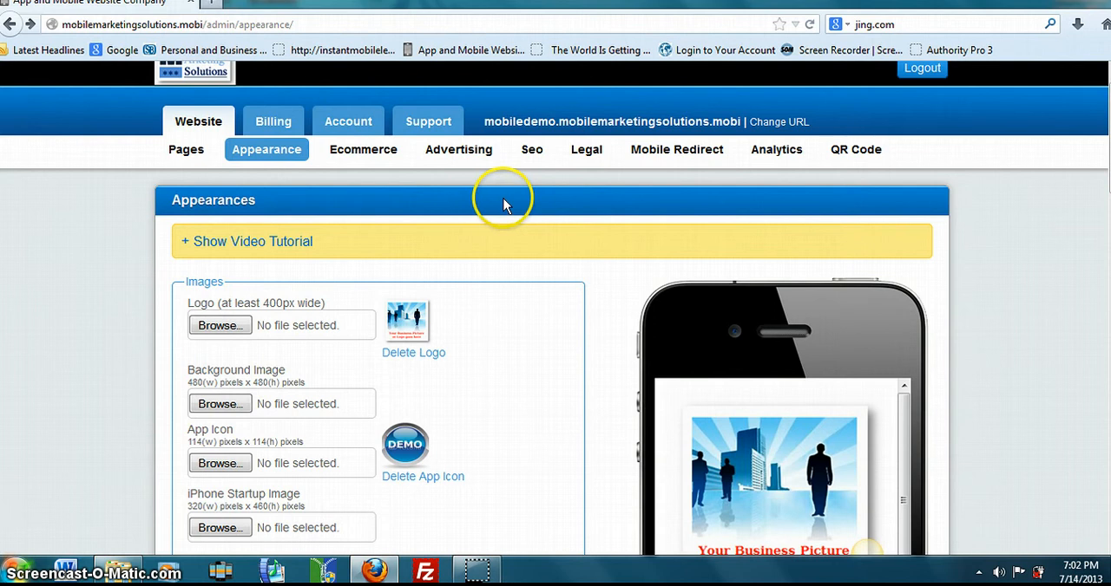
- Open the site's page list and add an About page from the available features
left_click(188, 153)
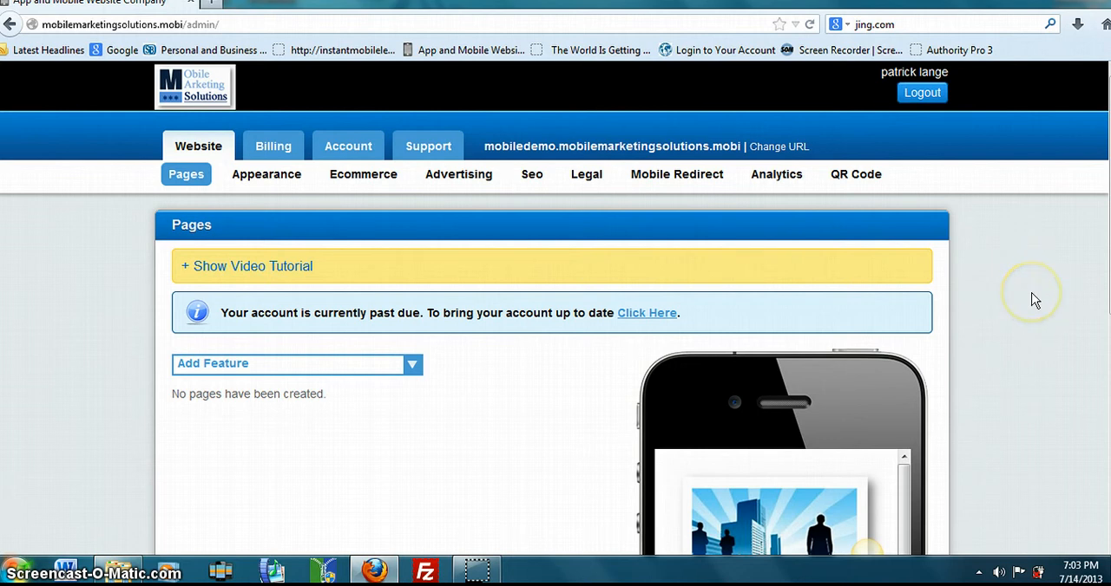
left_click(413, 366)
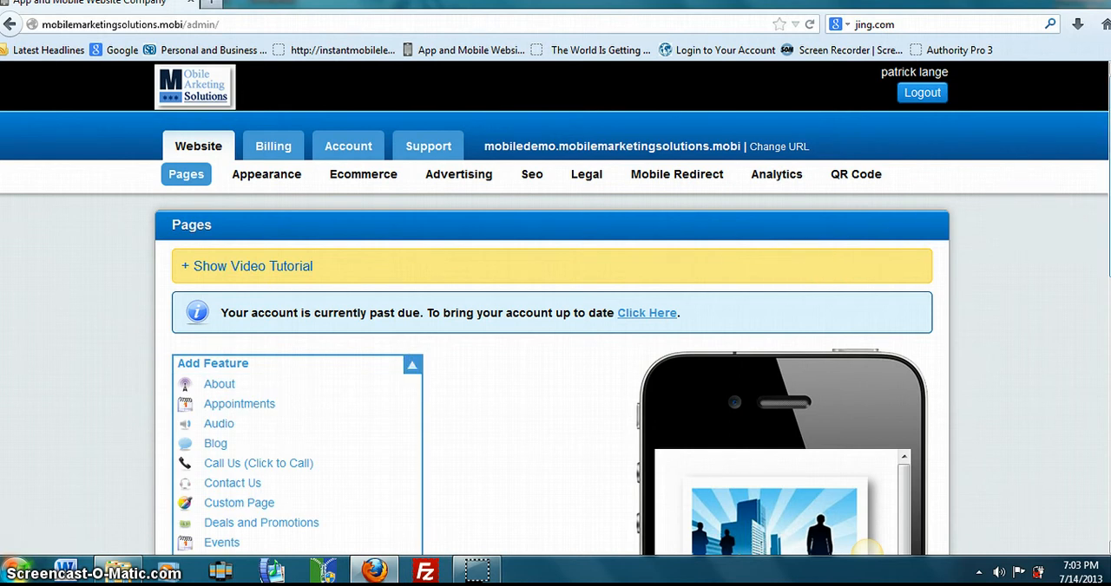
scroll(553, 307, "down", 5)
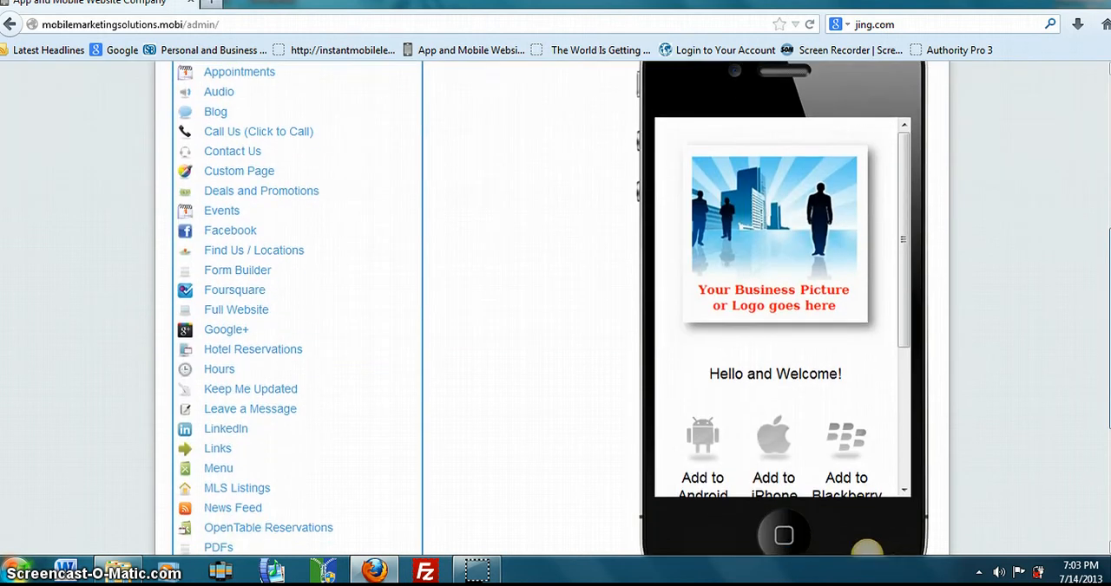
scroll(552, 307, "down", 2)
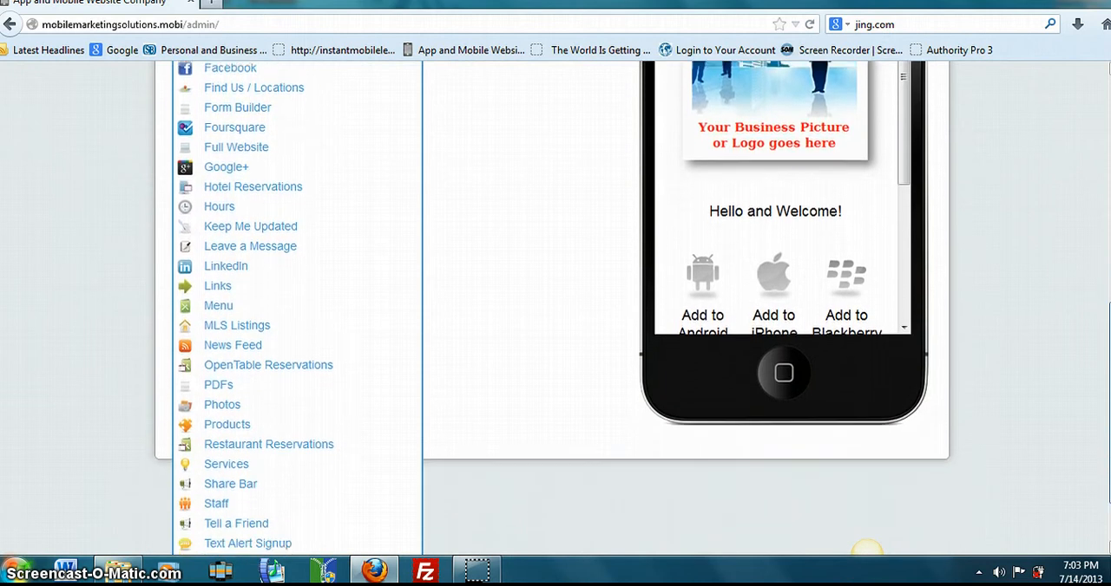
scroll(553, 307, "down", 1)
scroll(866, 549, "up", 7)
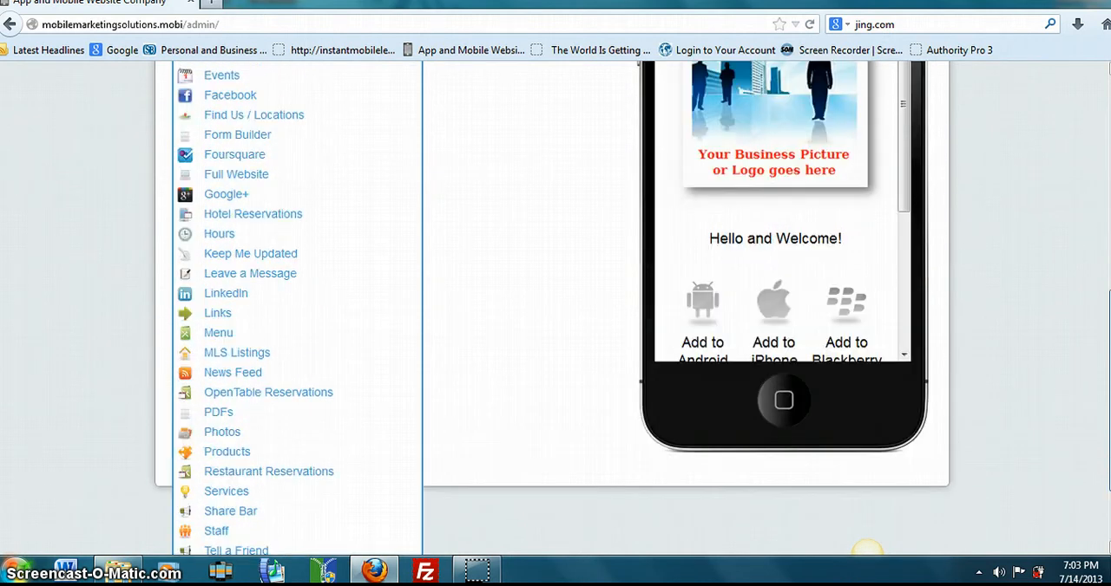
scroll(866, 549, "down", 1)
scroll(866, 550, "up", 1)
scroll(866, 549, "up", 1)
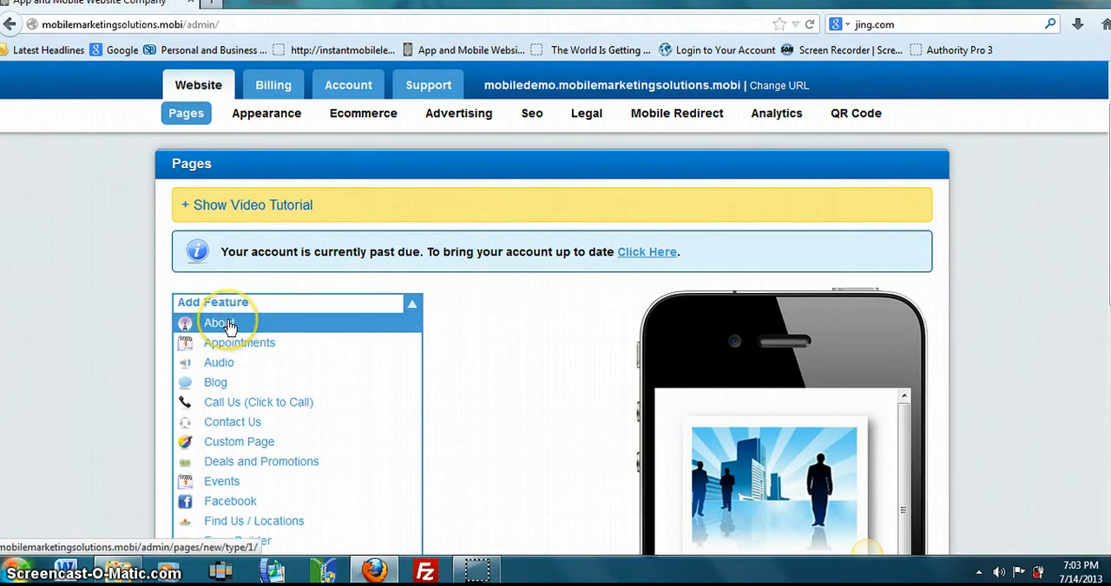
left_click(227, 325)
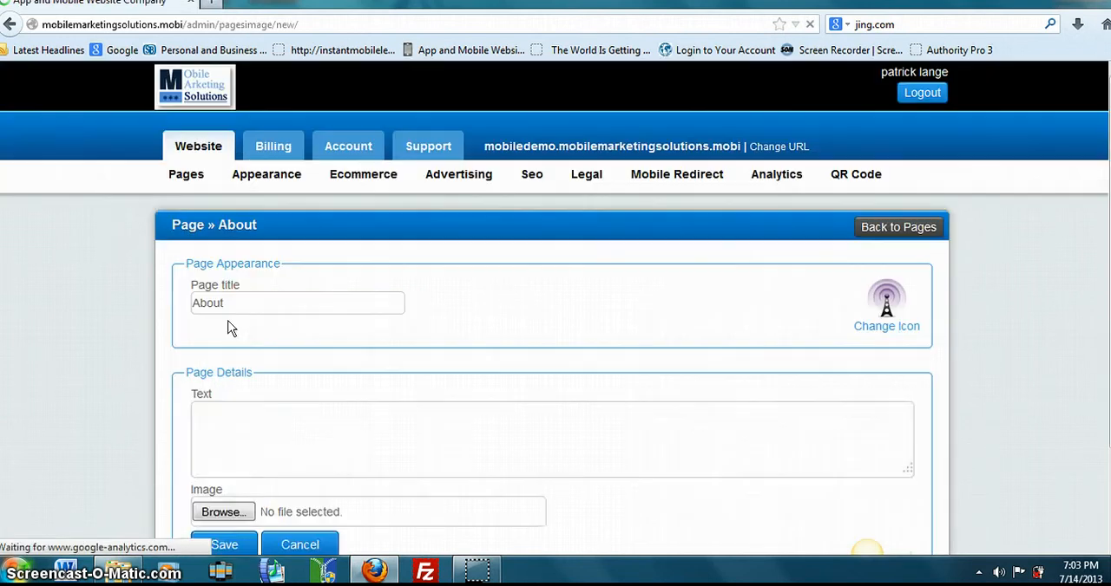
- Replace the About page's title with "Welcome to my Mobile site"
left_click(233, 304)
left_click_drag(233, 303, 134, 309)
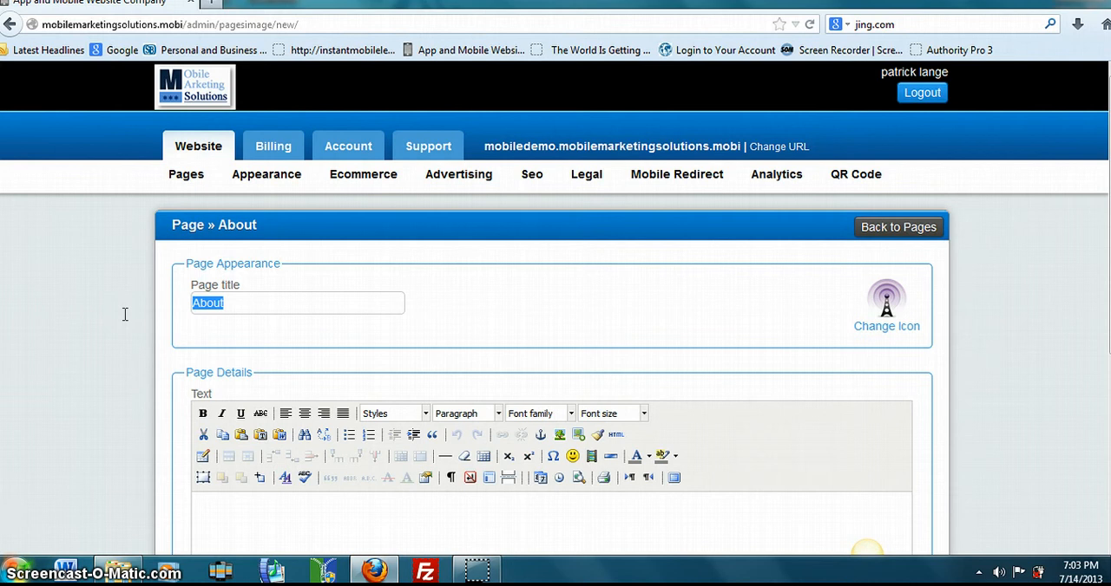
type("Welcome to my ")
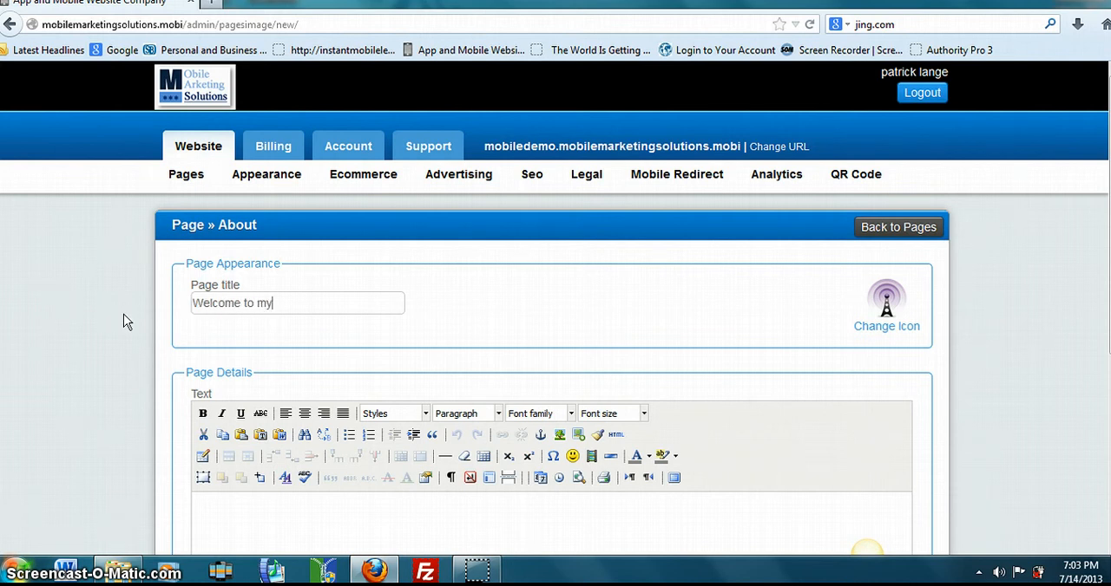
type("Mobile site")
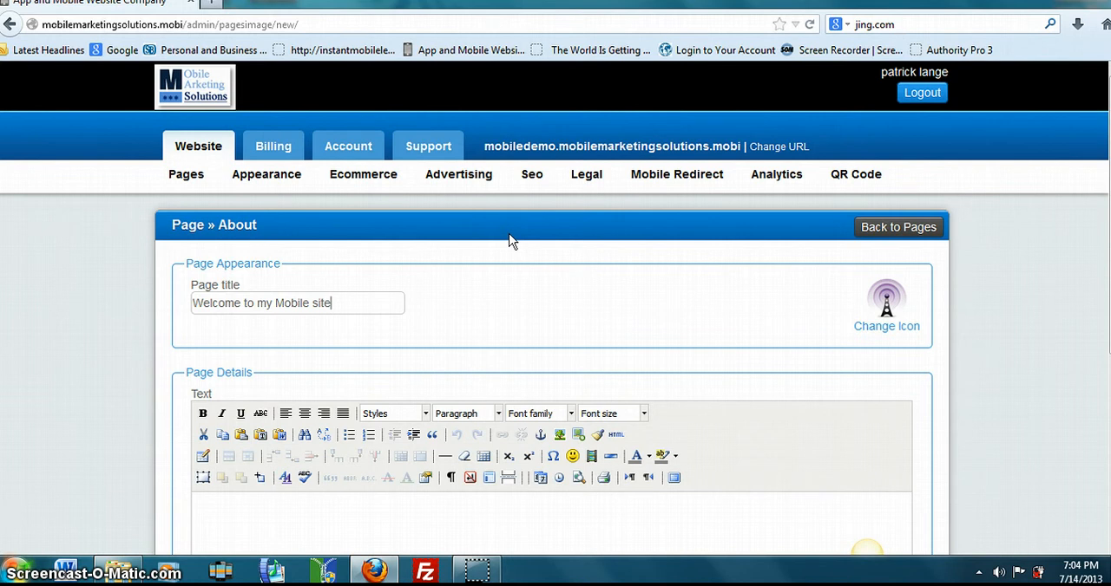
- Change the page icon to the film strip theme icon
left_click(877, 327)
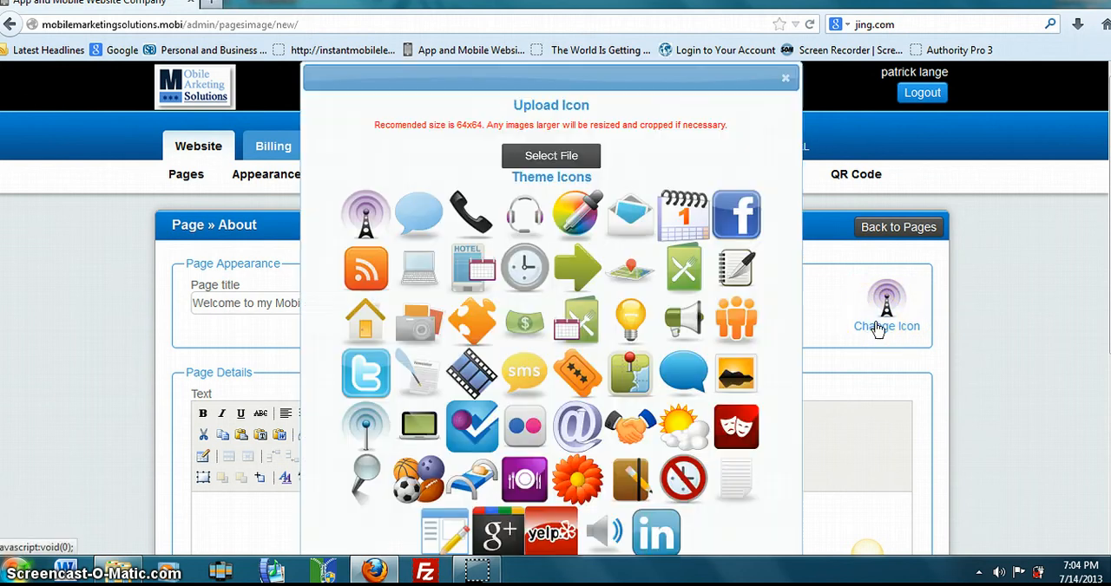
left_click(465, 368)
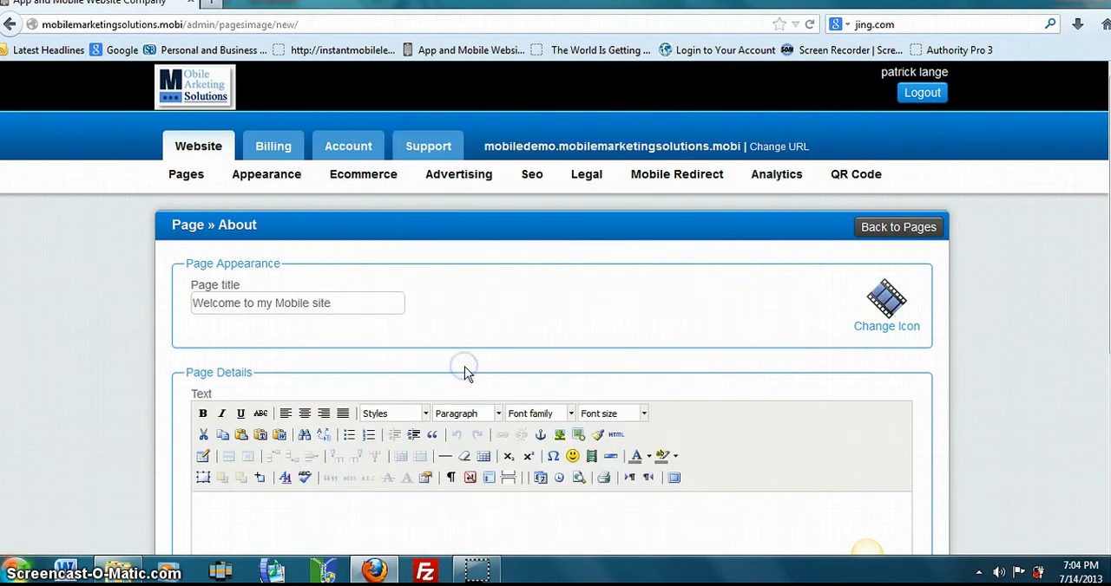
- Upload demo_icon.png from the Pictures library as the page's custom icon
left_click(886, 323)
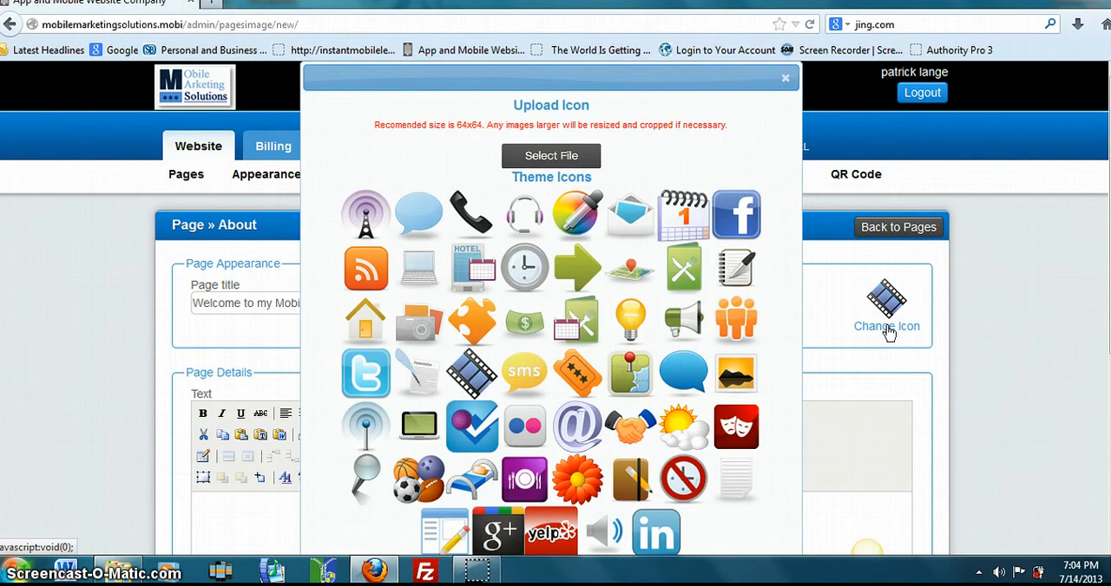
left_click(543, 153)
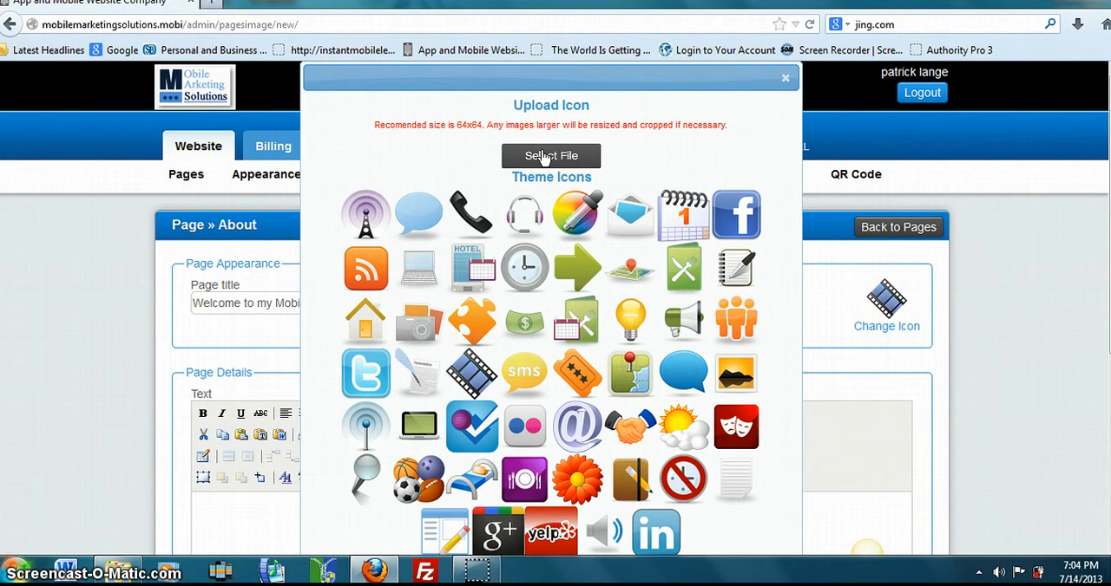
left_click(544, 158)
left_click(544, 156)
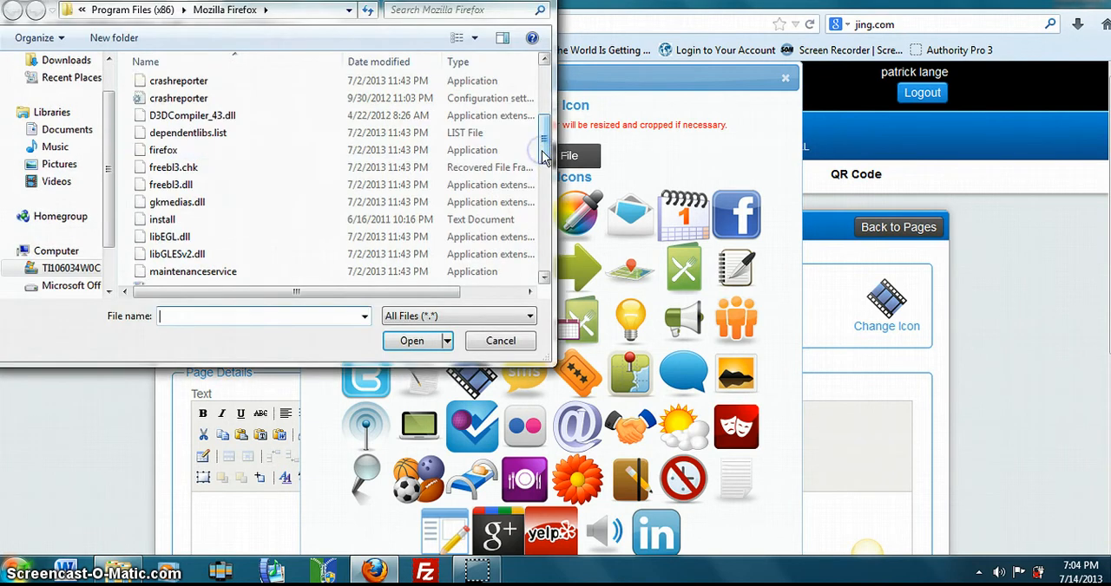
left_click(74, 163)
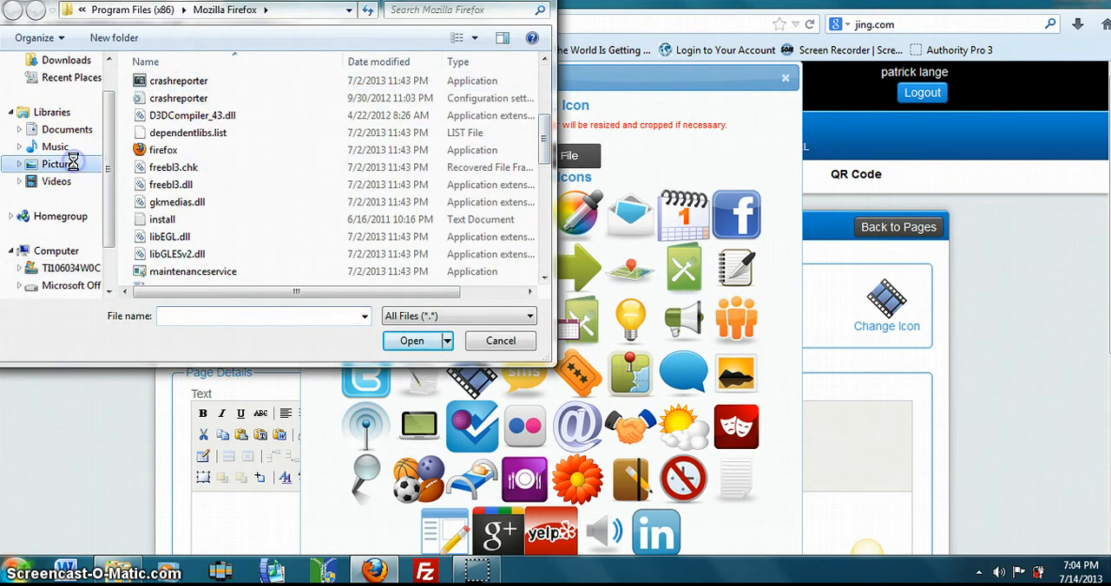
left_click(273, 316)
type("demo")
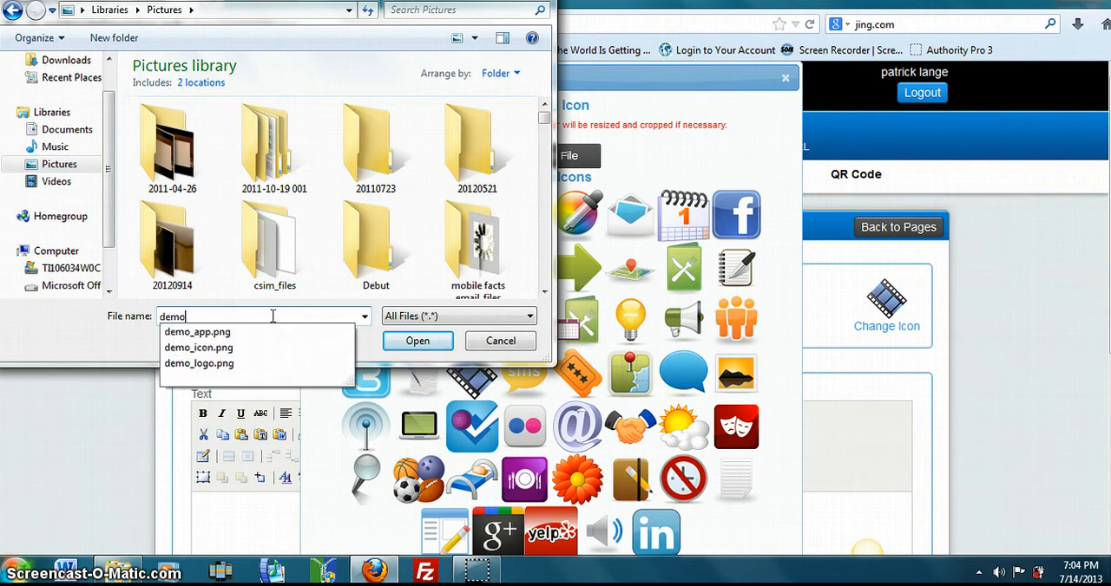
left_click(223, 347)
left_click(417, 341)
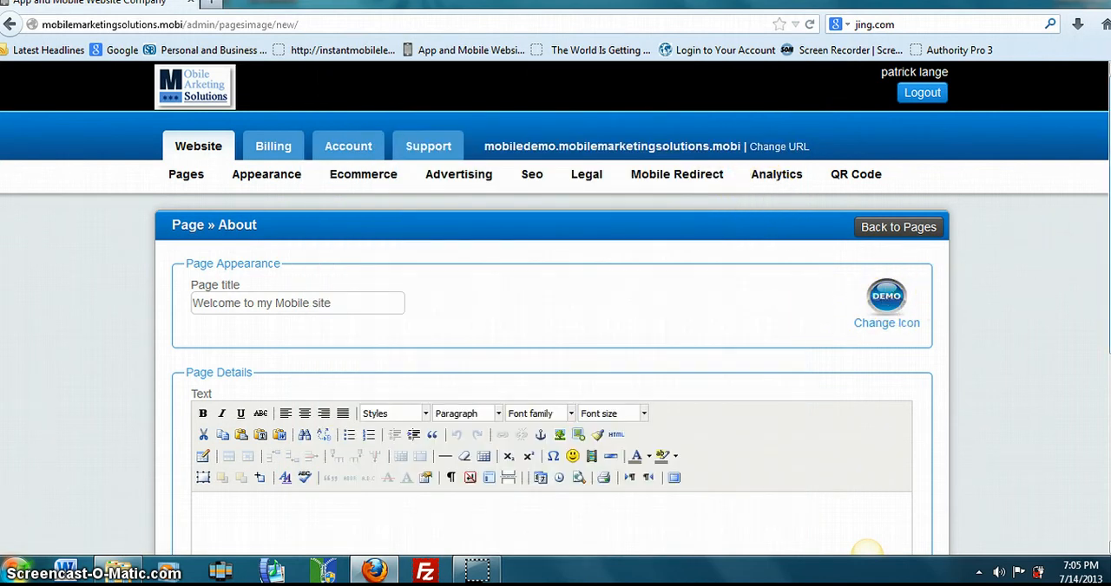
- Enter "Welcome Please let me tell you a little about myself." as the page's body text
scroll(1095, 251, "down", 1)
scroll(555, 276, "down", 1)
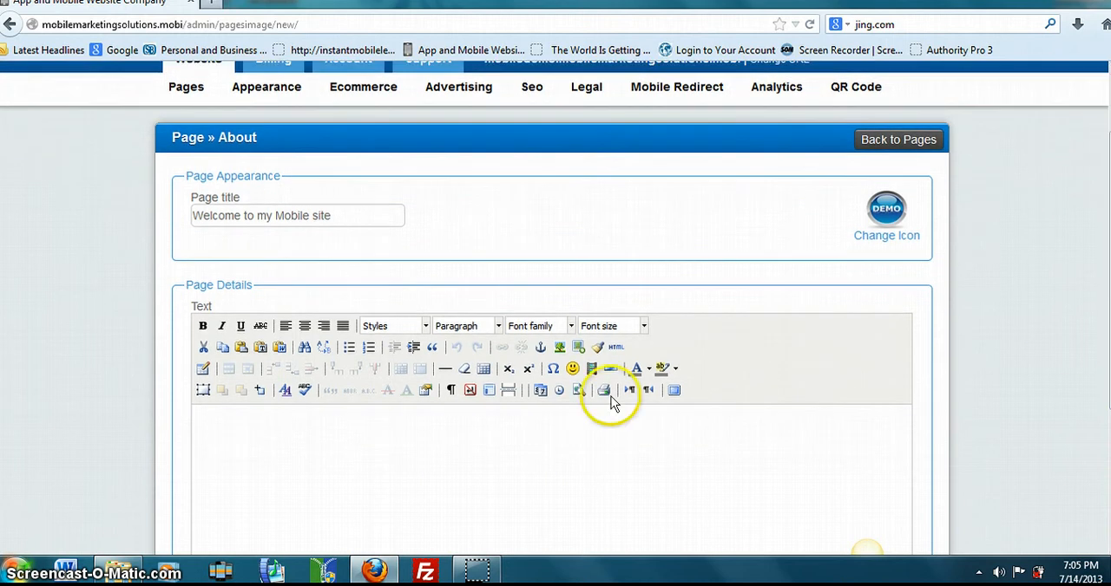
left_click(440, 432)
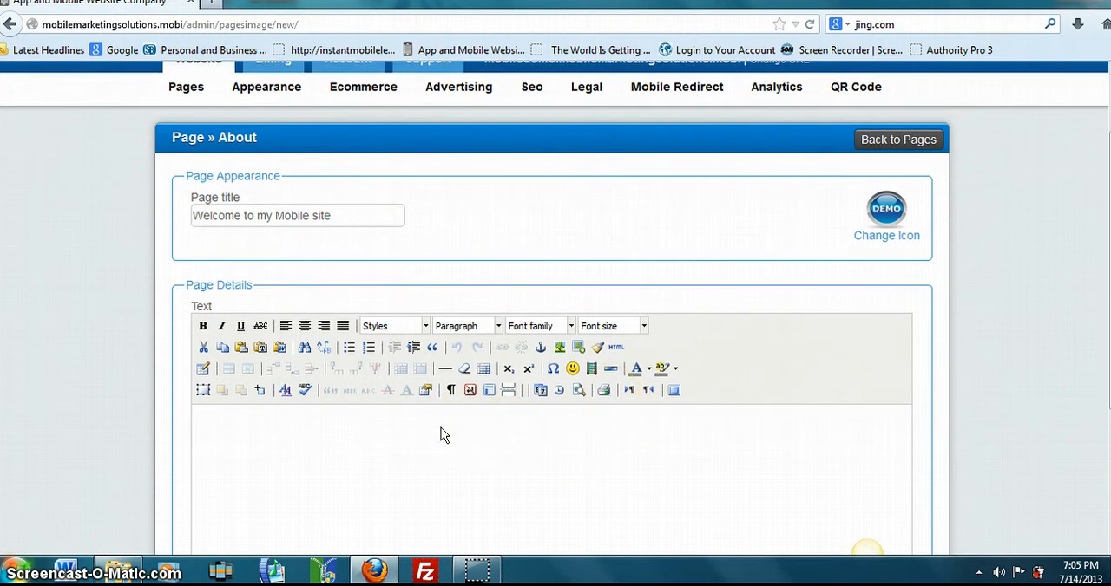
type("Welcome Please let me")
left_click(445, 430)
type("tell you ")
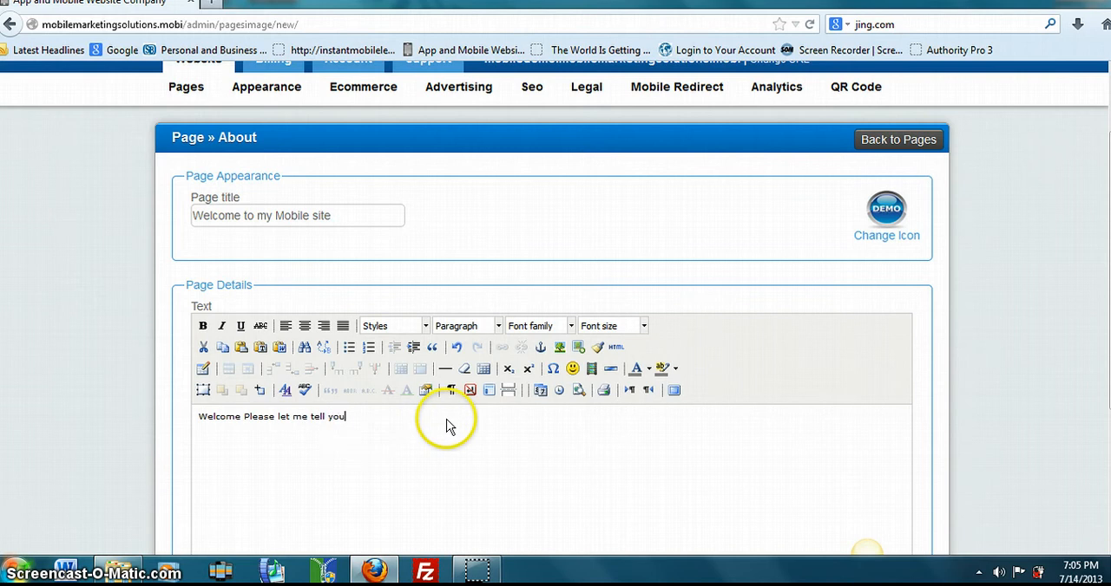
type("a litt")
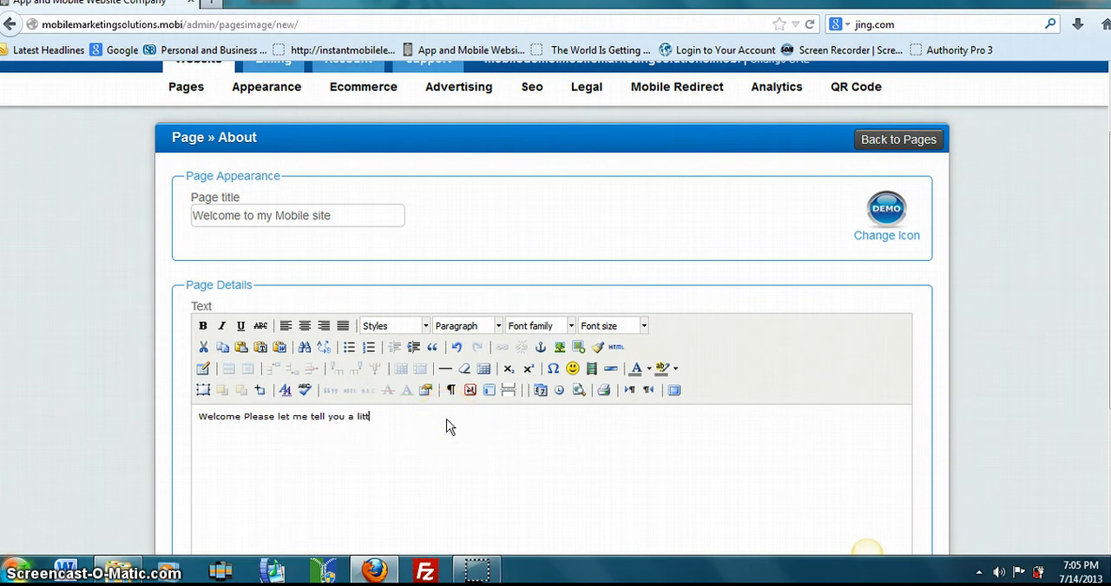
type("le about myself.")
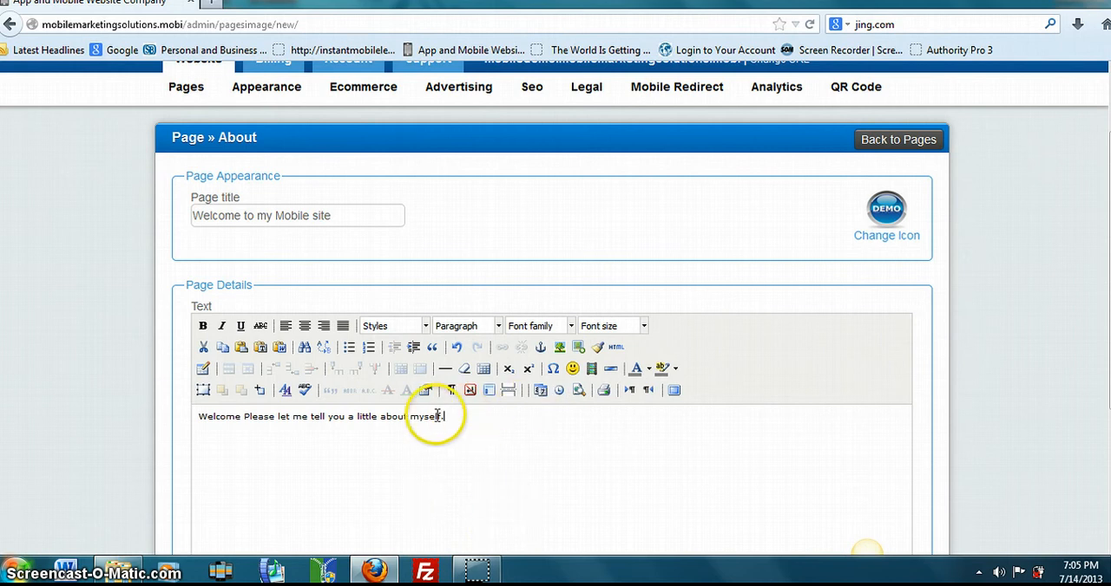
- Format the whole body text as centred Verdana at size 5 (18pt) and save the page
left_click_drag(450, 417, 214, 421)
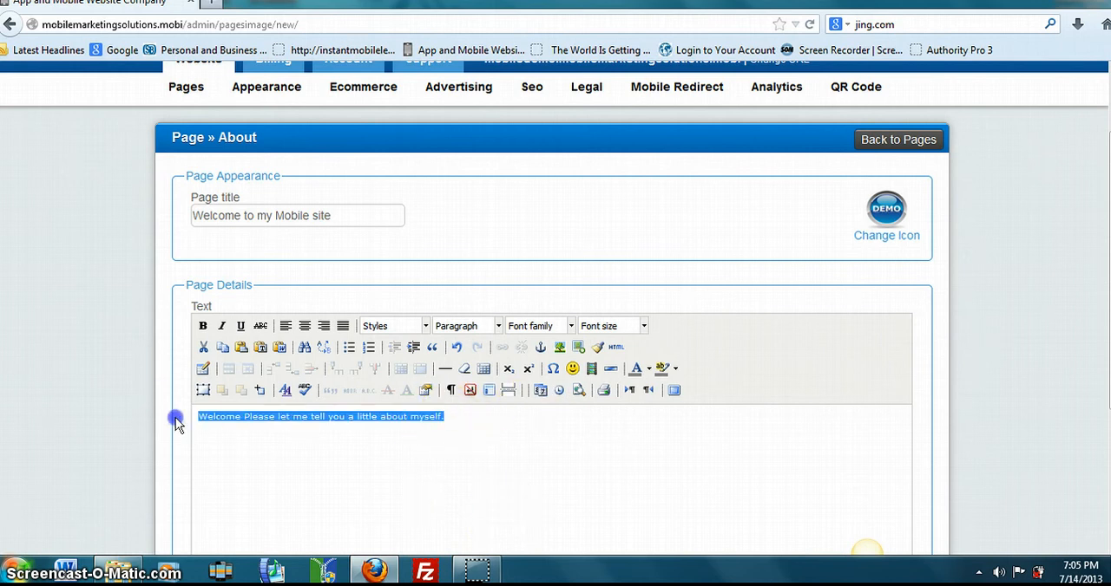
left_click(570, 326)
left_click_drag(601, 370, 603, 425)
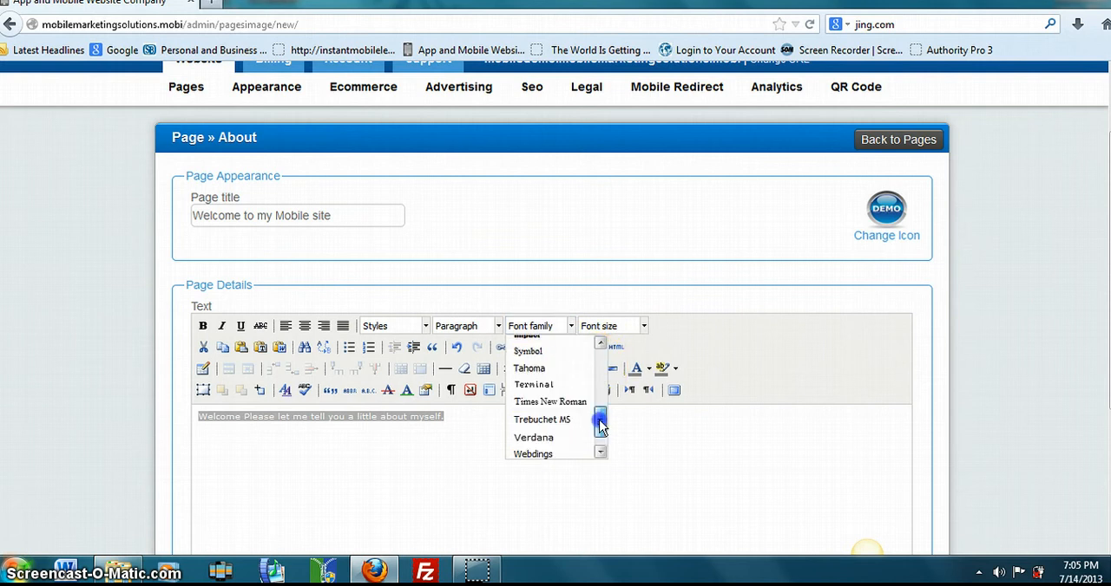
left_click(548, 438)
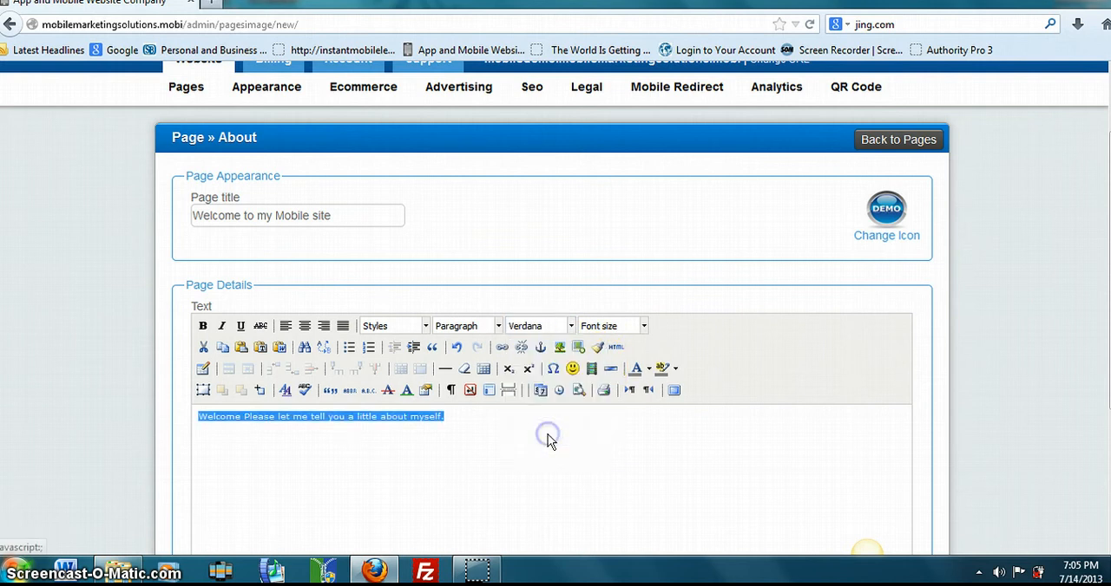
left_click(643, 326)
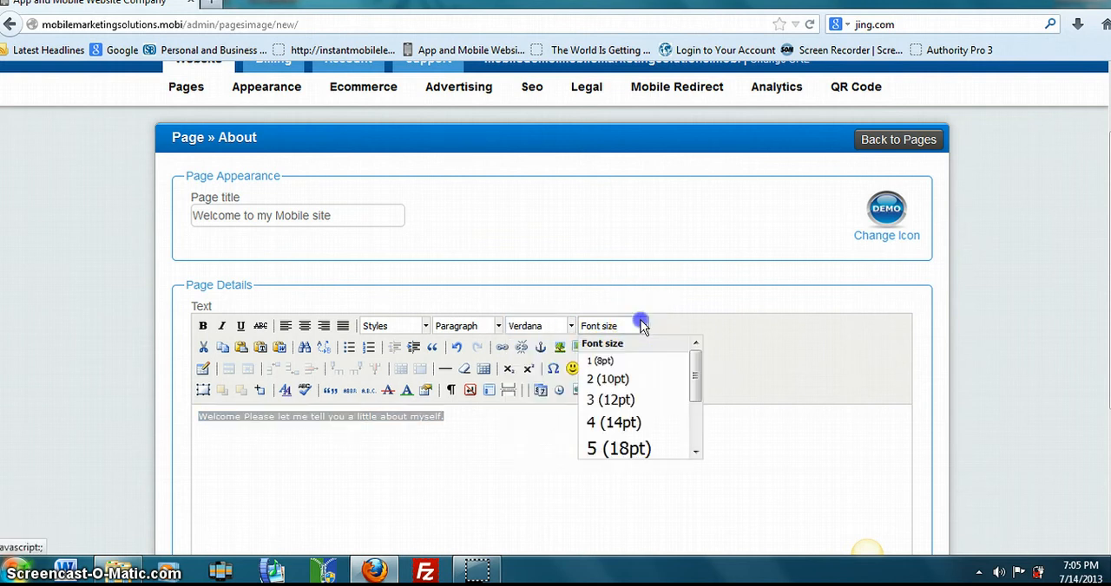
left_click(627, 449)
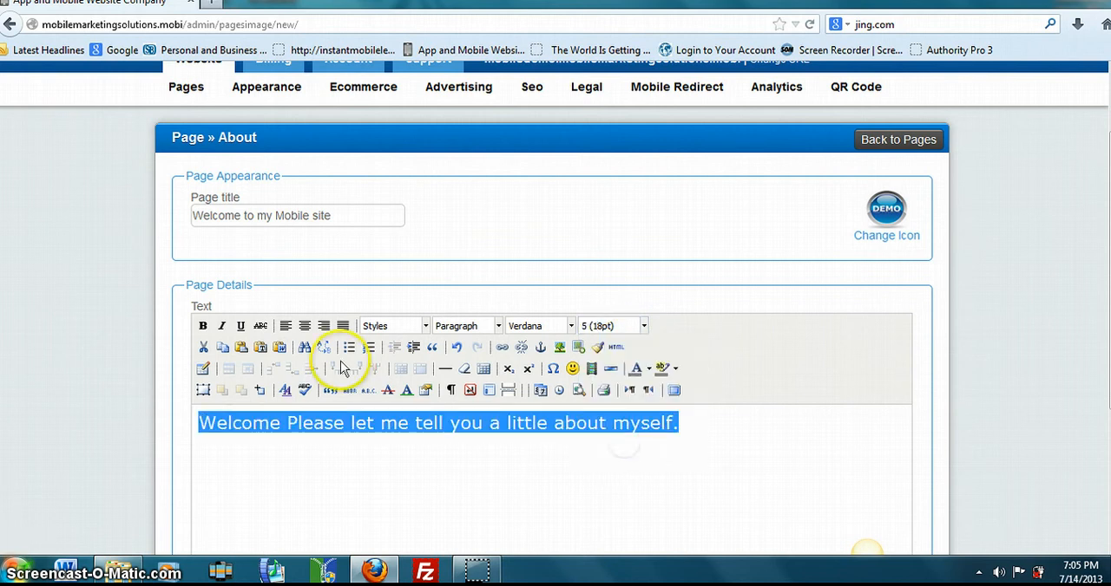
left_click(304, 327)
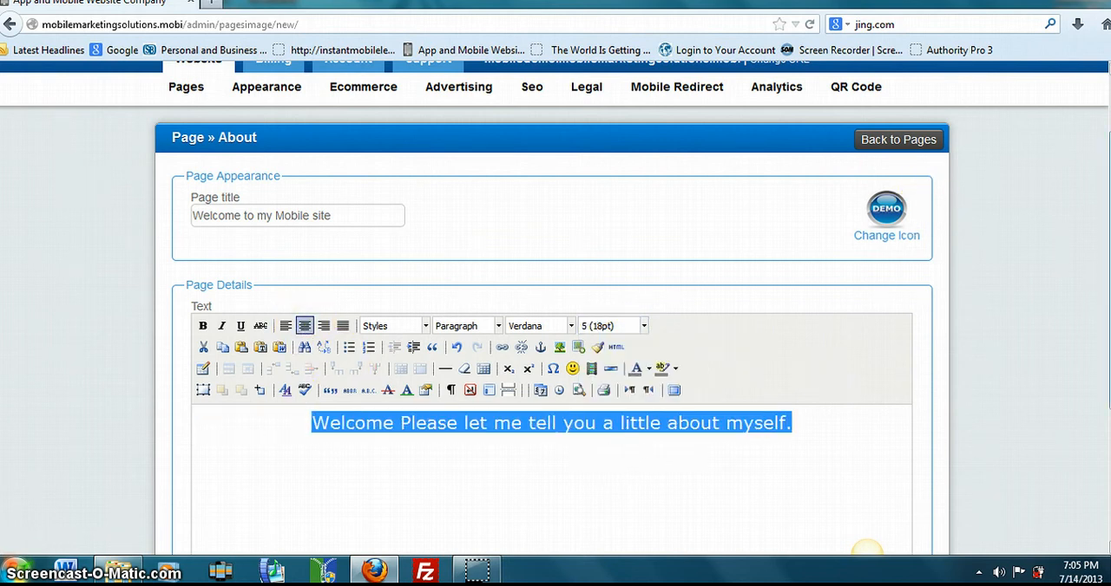
scroll(866, 548, "down", 3)
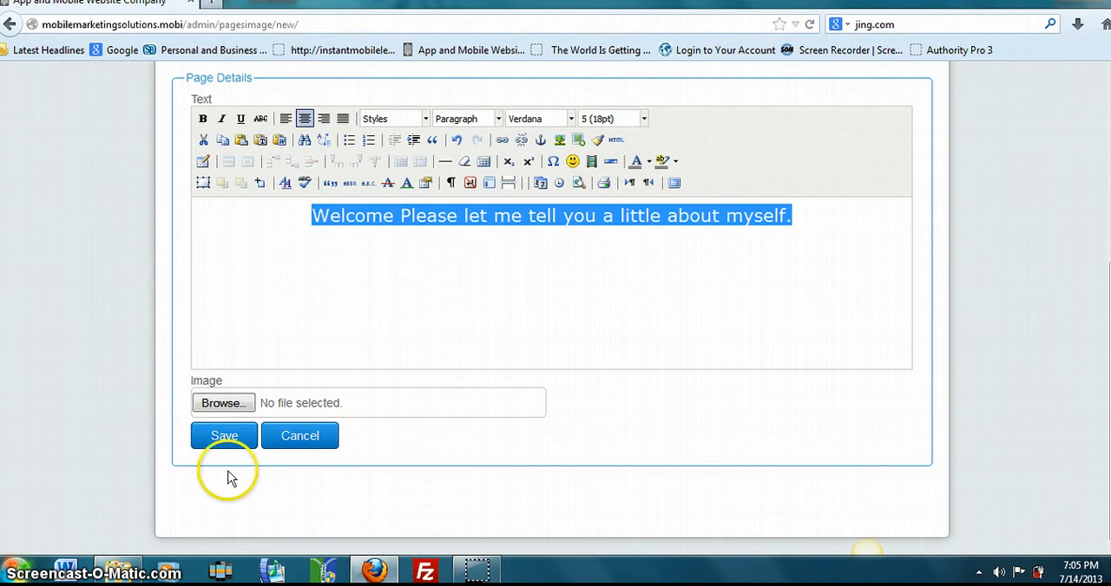
left_click(224, 436)
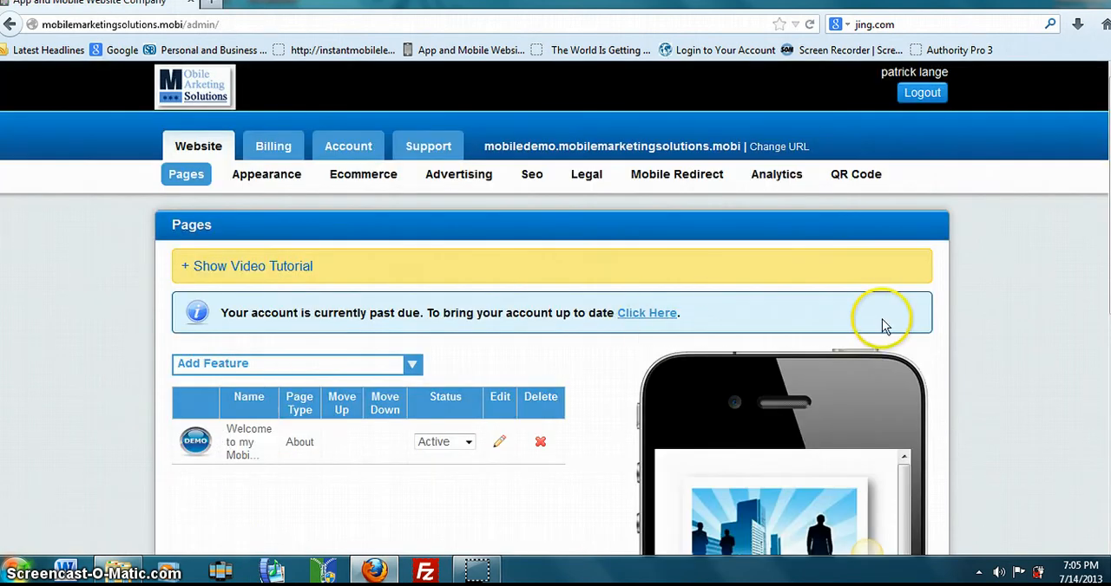
- Check the new page in the phone preview and set its status to Inactive
scroll(780, 486, "down", 4)
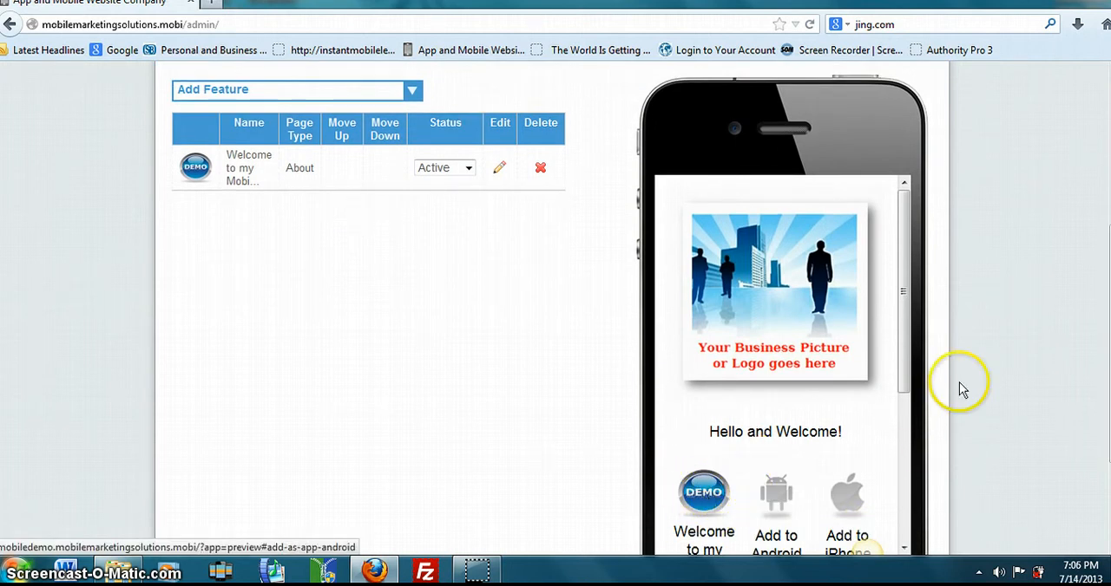
scroll(867, 548, "down", 1)
scroll(868, 549, "up", 1)
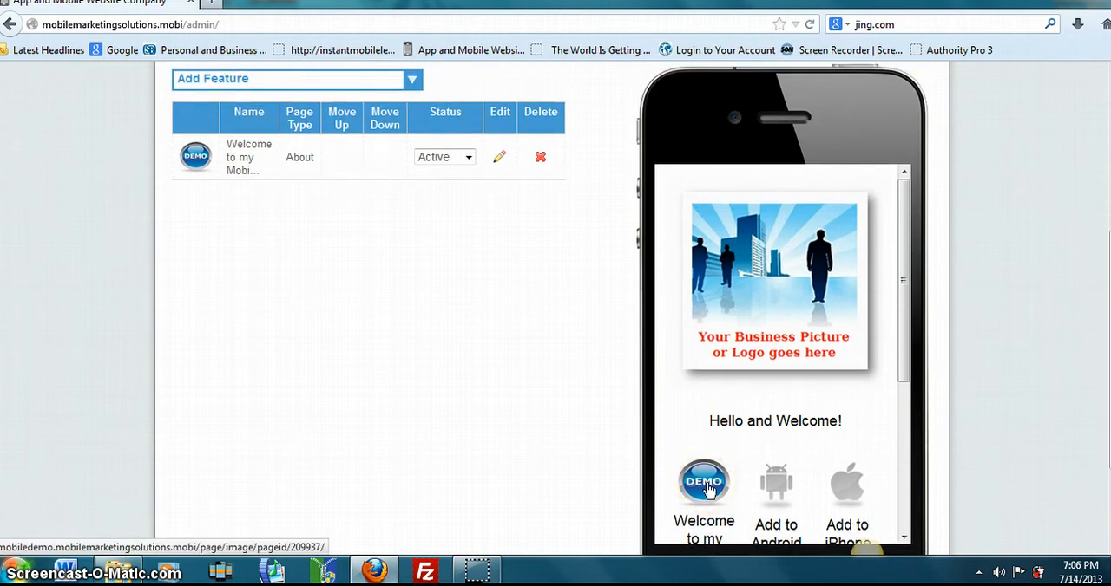
left_click(468, 159)
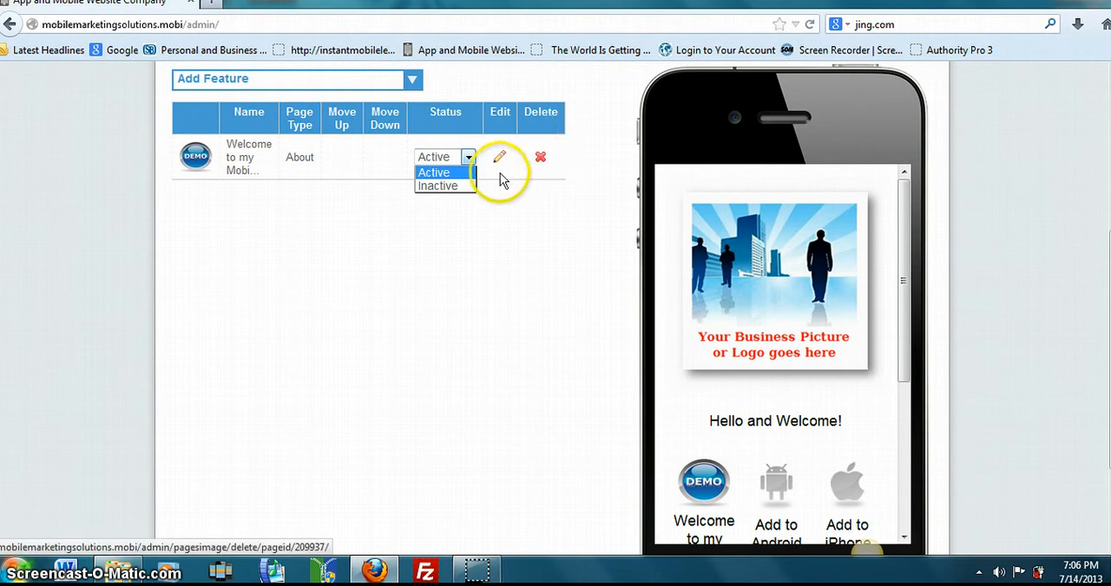
left_click(458, 186)
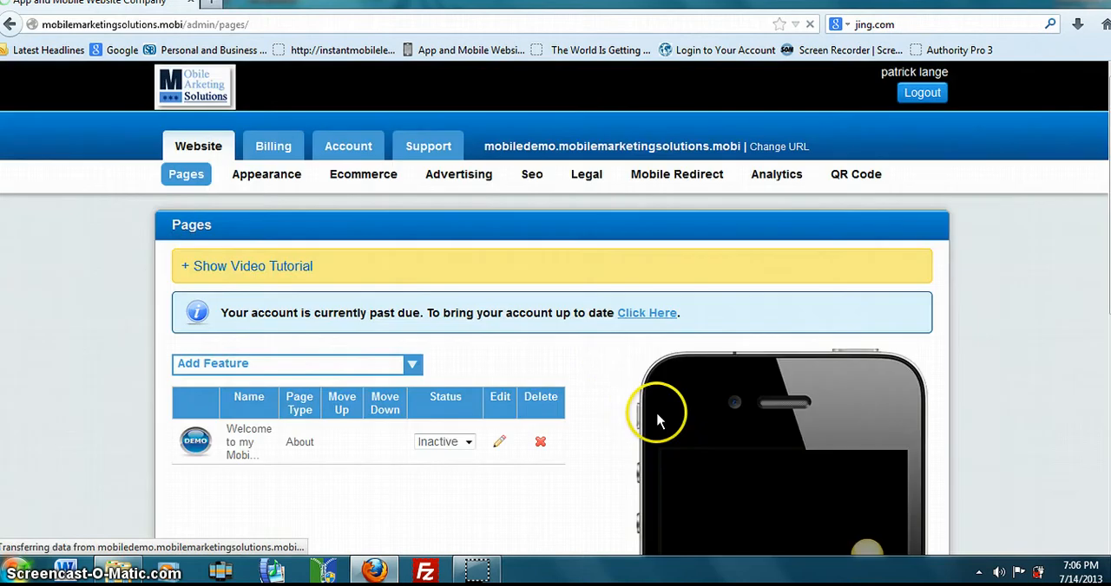
- Set the About page's status to Active and check its icon in the phone preview
left_click_drag(1109, 205, 1086, 232)
left_click(468, 431)
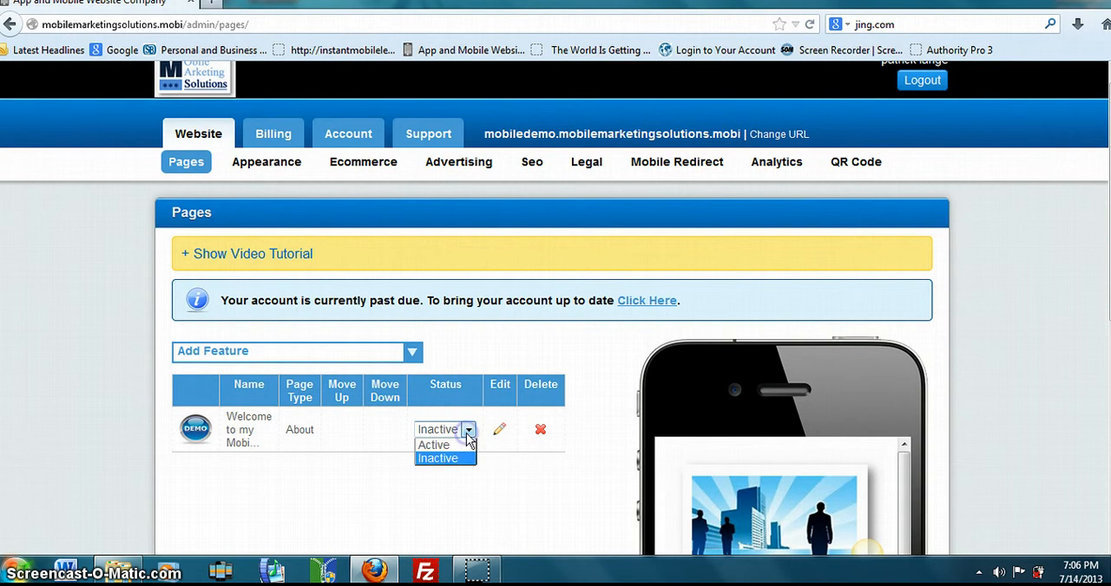
left_click(449, 446)
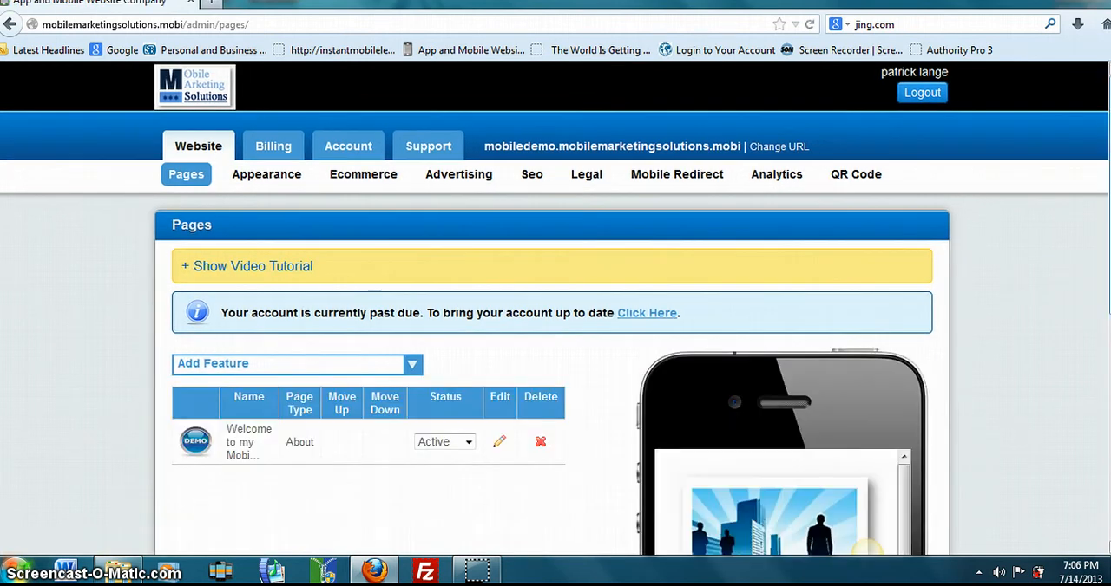
scroll(865, 548, "down", 3)
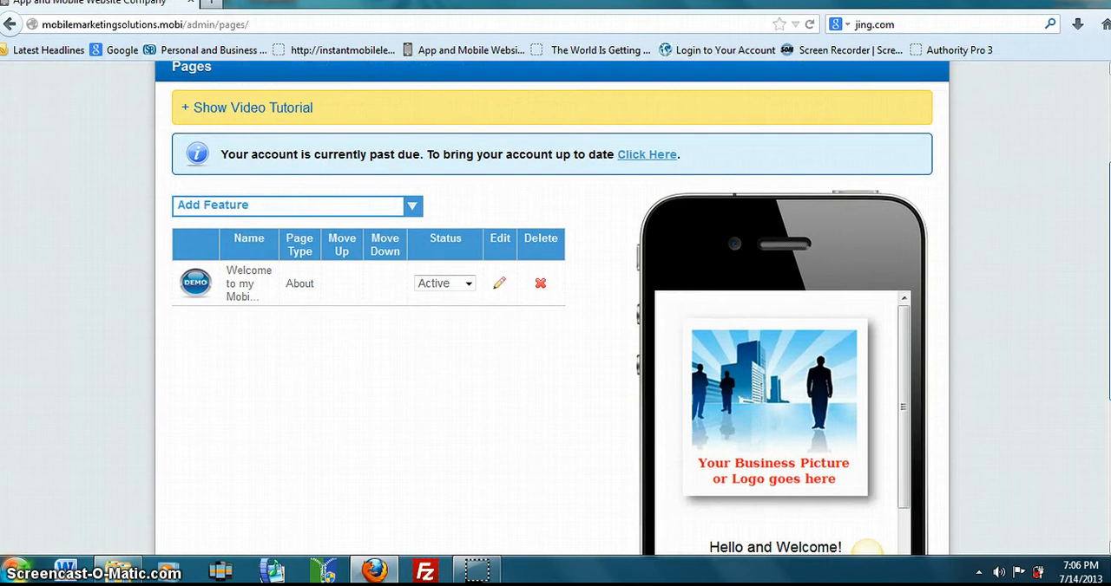
scroll(865, 548, "down", 2)
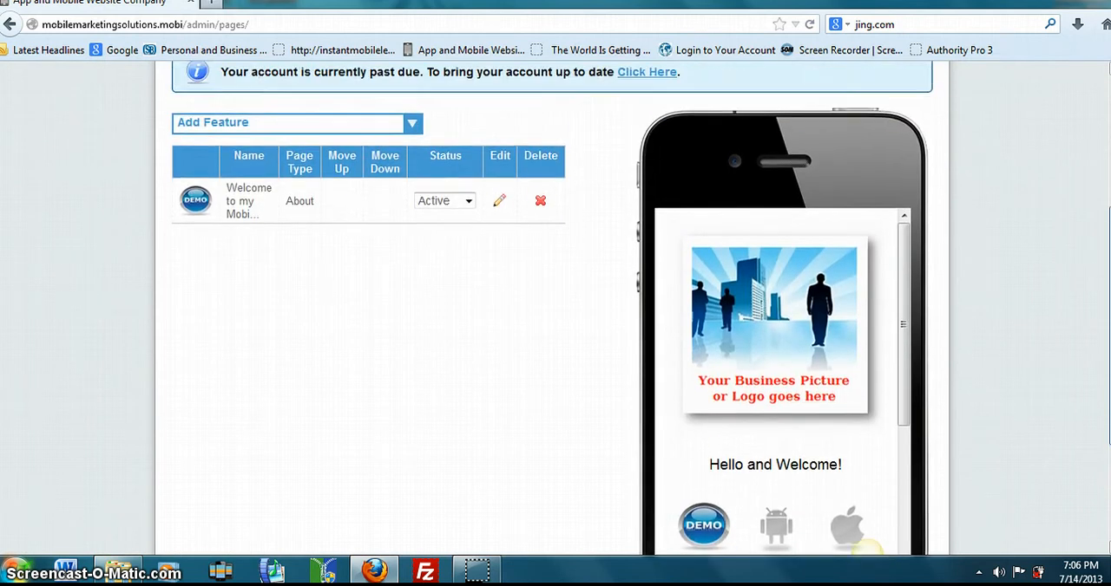
scroll(865, 548, "up", 2)
scroll(865, 548, "down", 2)
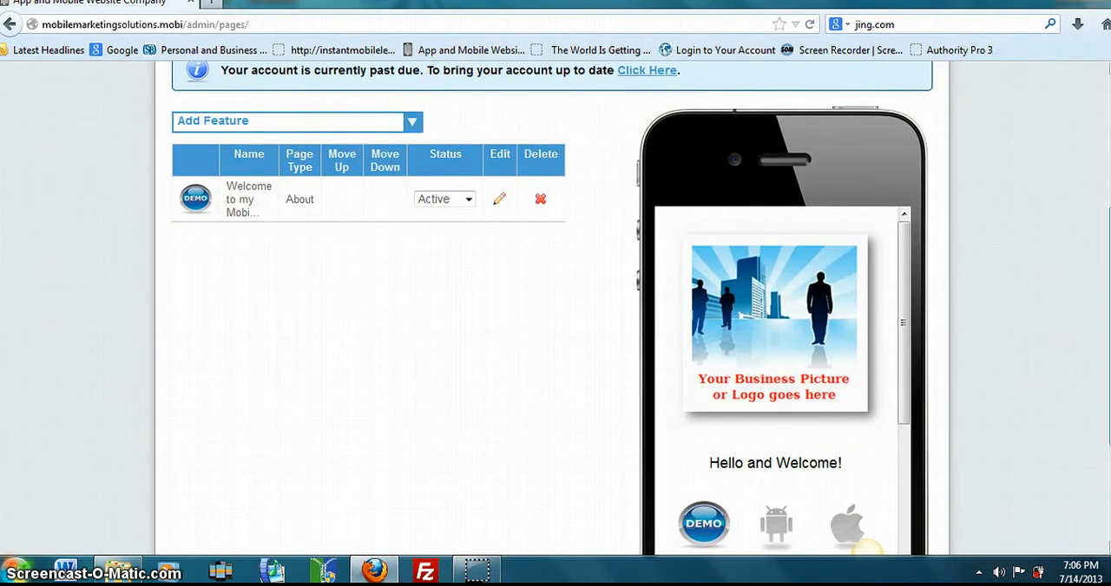
scroll(865, 549, "up", 5)
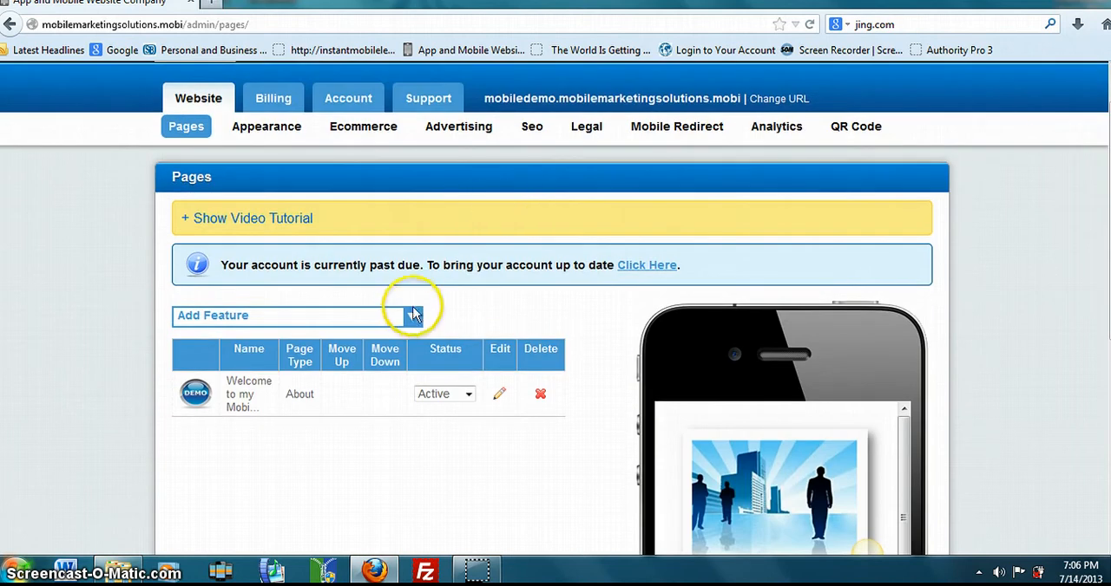
- Try to save an Appointments page with its default title and no Google Calendar XML URL, and return to the pages list
left_click(412, 316)
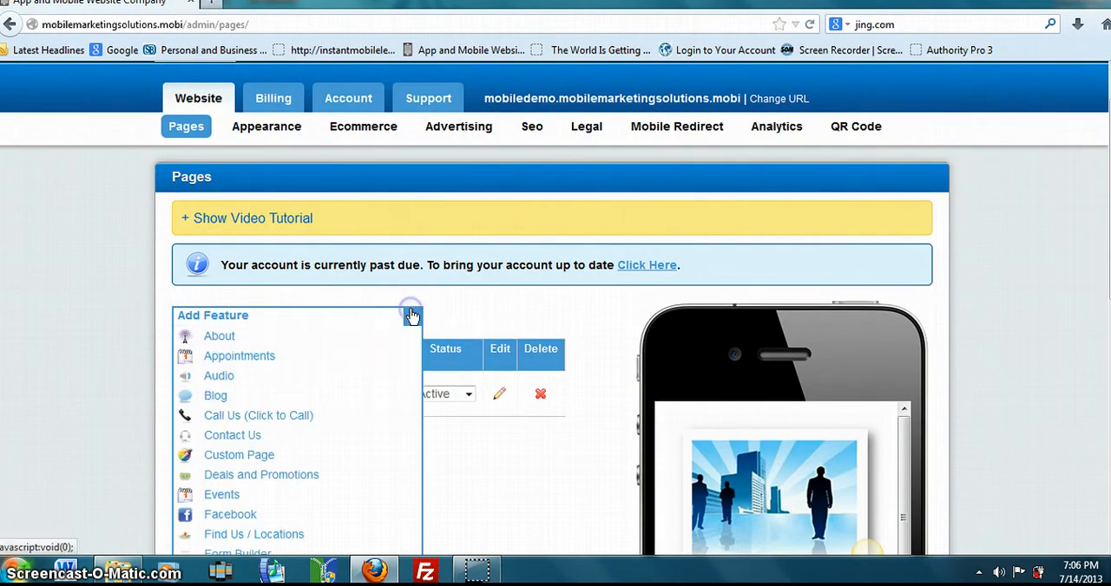
left_click(243, 364)
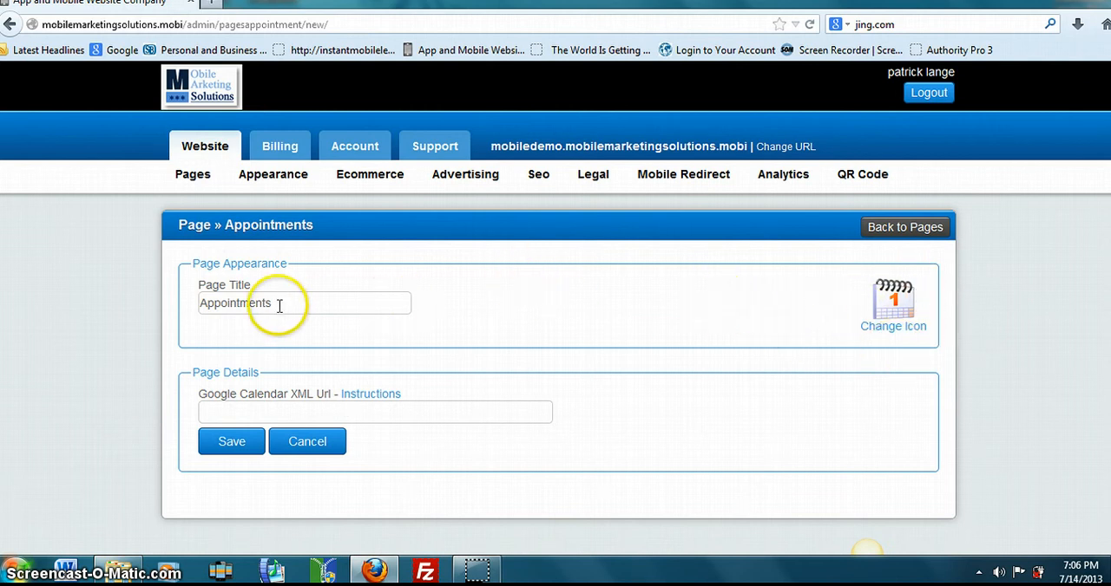
left_click(230, 444)
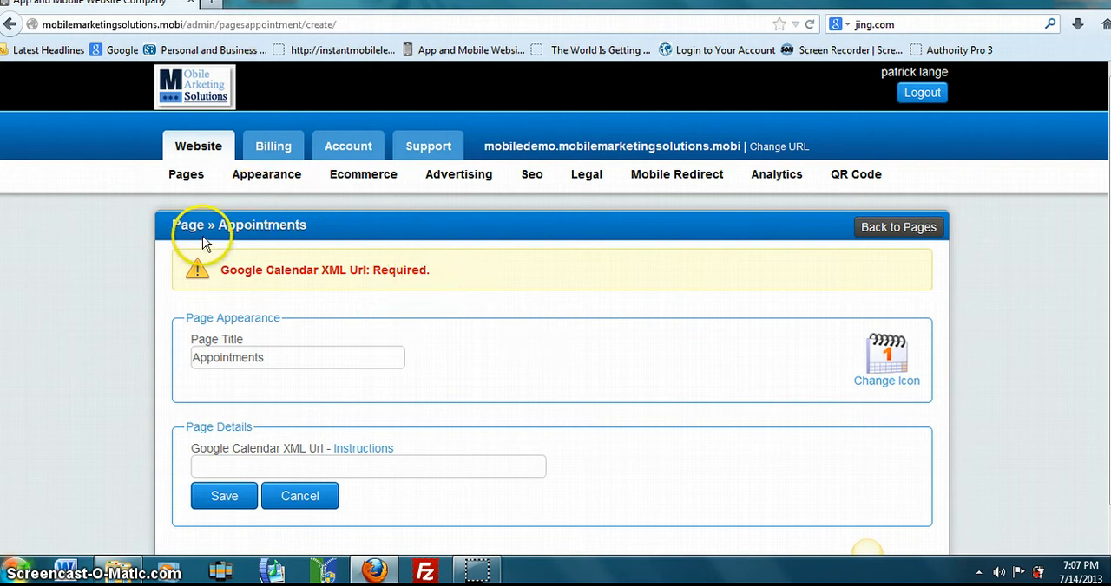
left_click(192, 182)
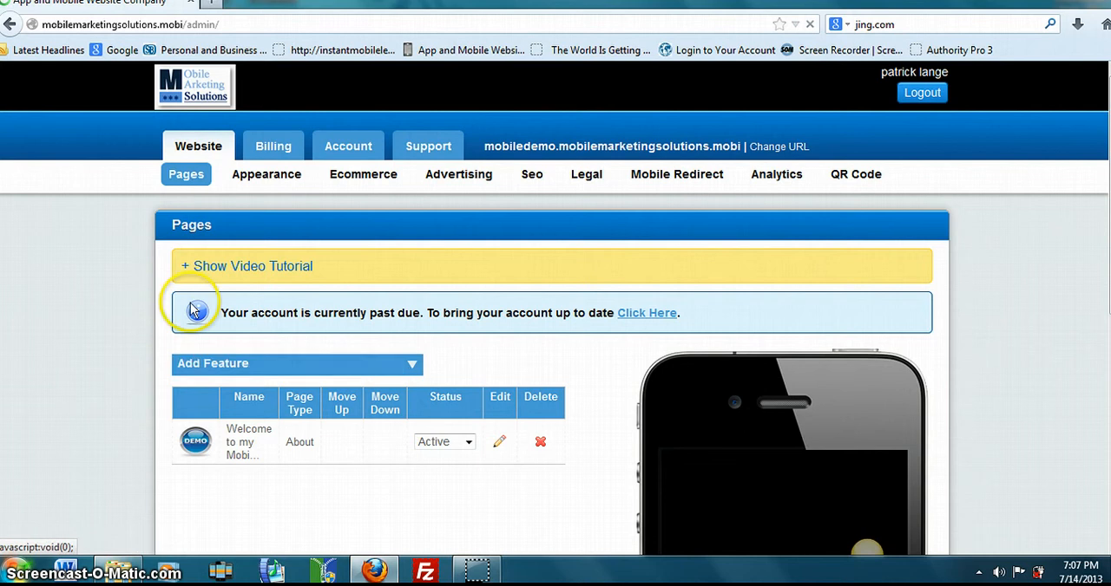
- Examine the Custom Page feature's webpage conversion, manual custom page and existing URL options, and return to the pages list
left_click(411, 366)
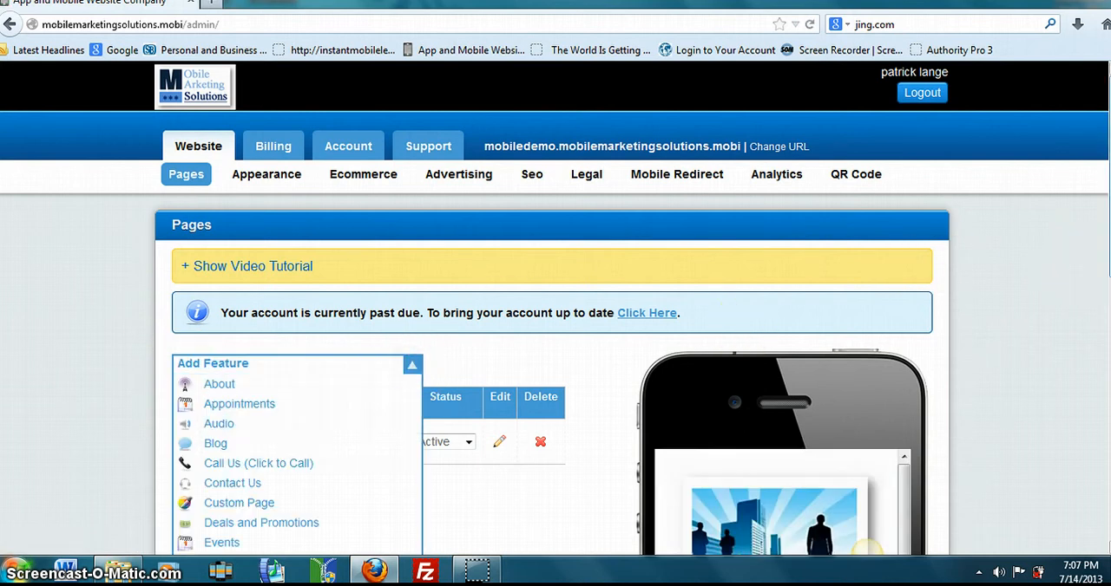
scroll(556, 347, "down", 3)
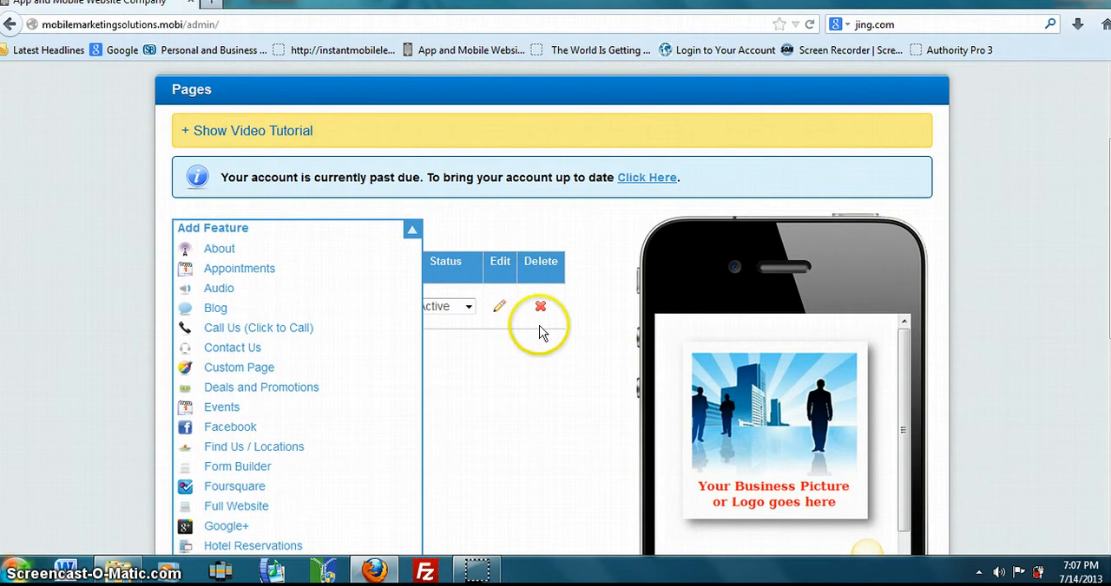
left_click(272, 368)
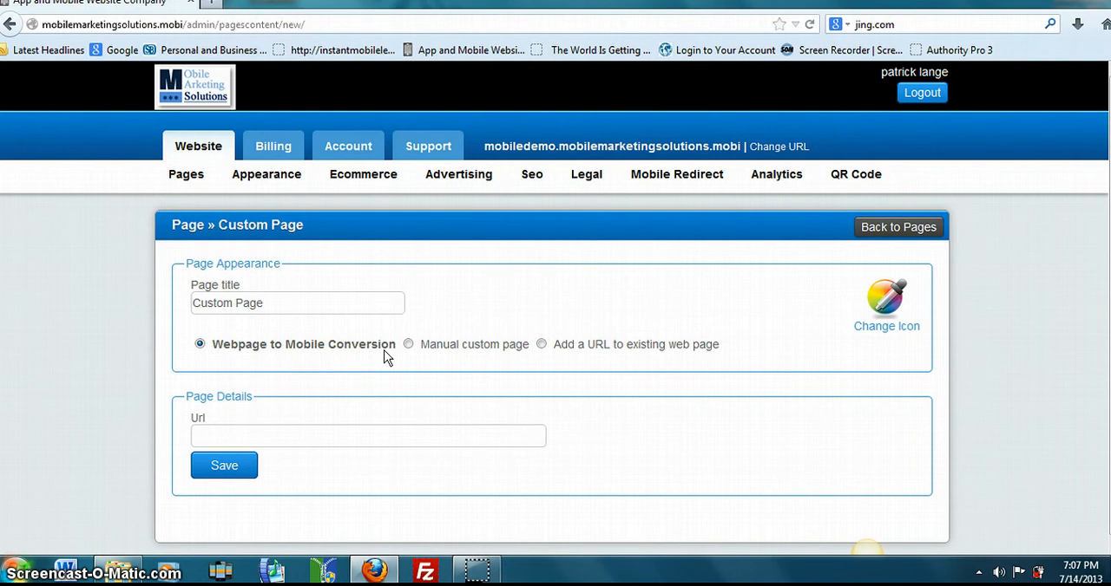
left_click(286, 423)
left_click(407, 344)
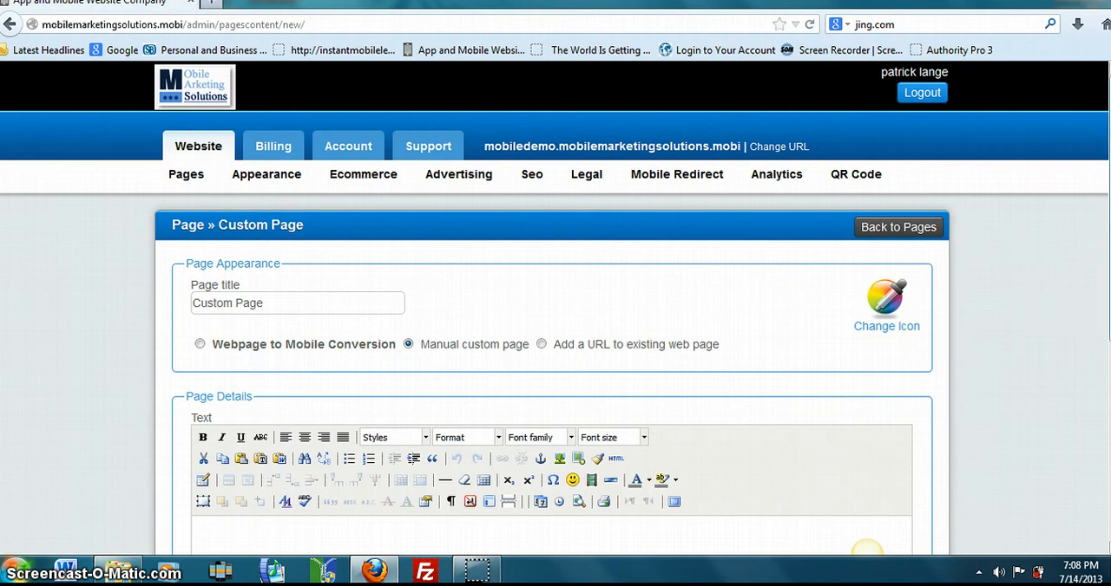
scroll(555, 291, "down", 1)
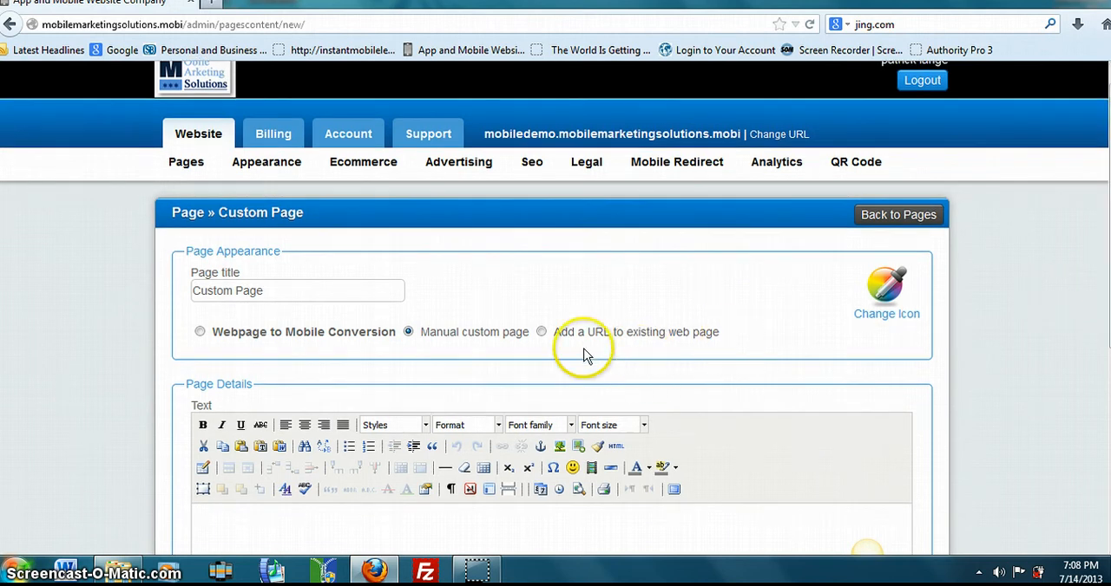
left_click(540, 332)
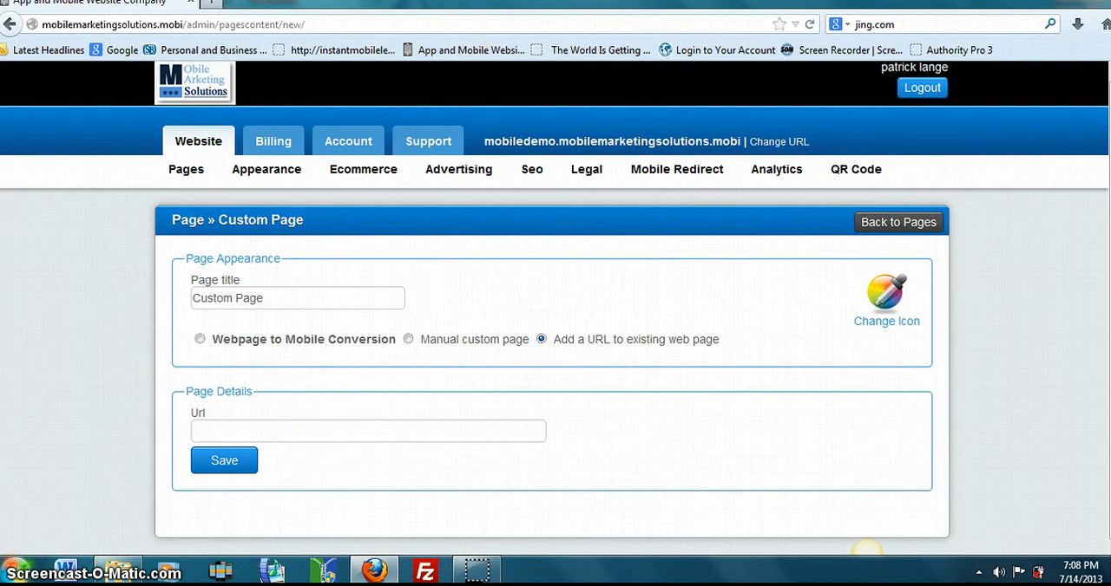
left_click(193, 172)
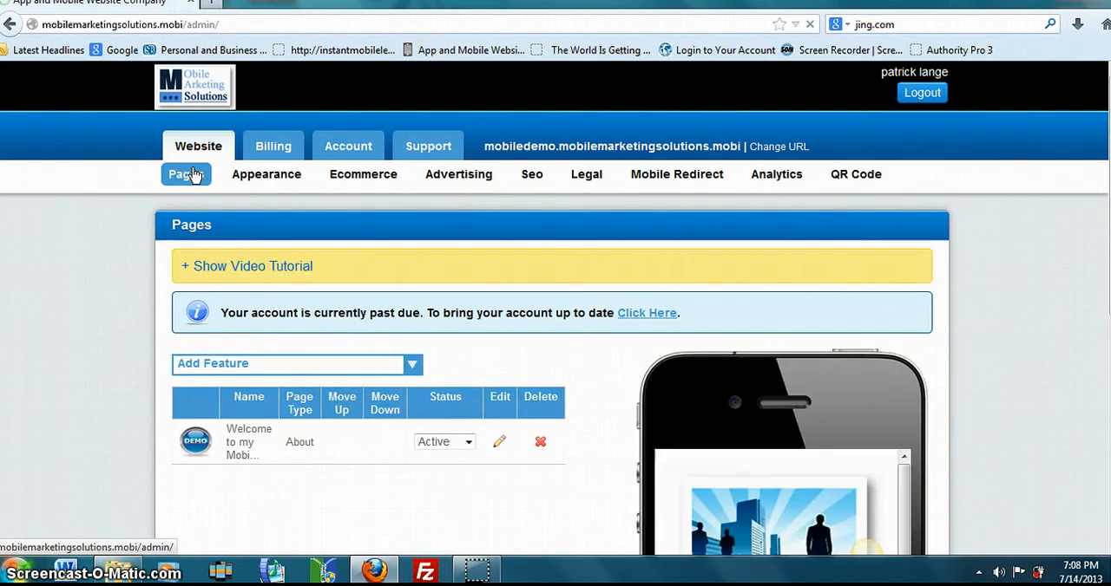
- Review the manual location fields, map and text editor of the Find Us / Locations feature, and return to the pages list
left_click(412, 367)
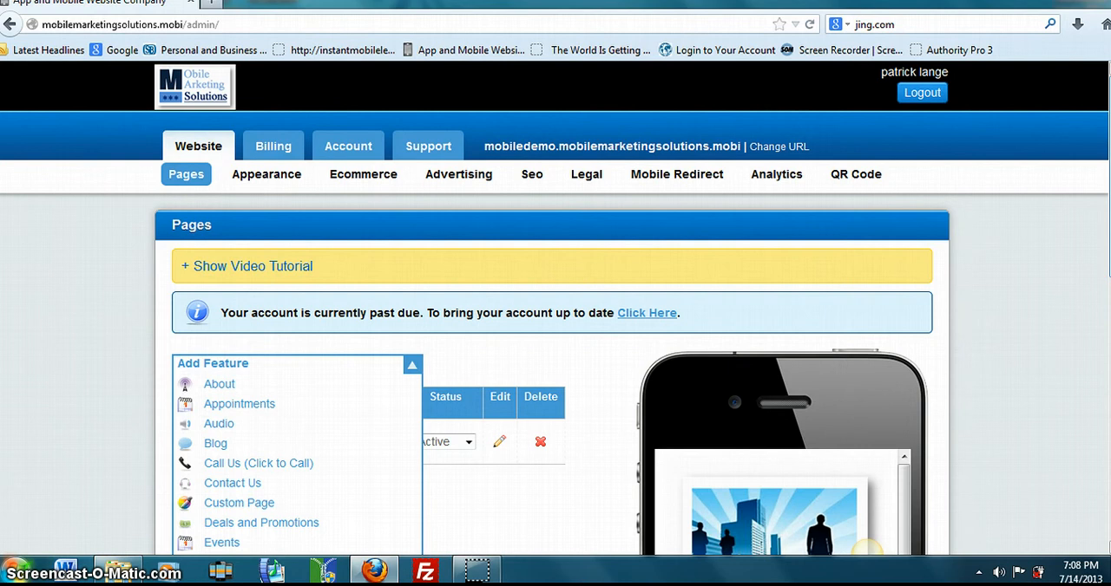
scroll(434, 356, "down", 5)
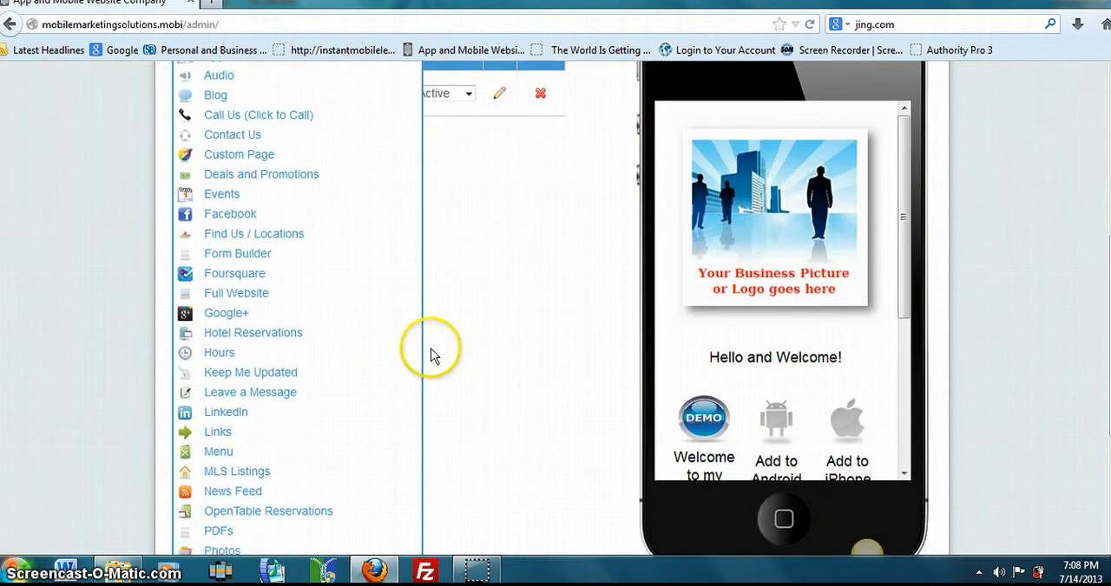
left_click(251, 238)
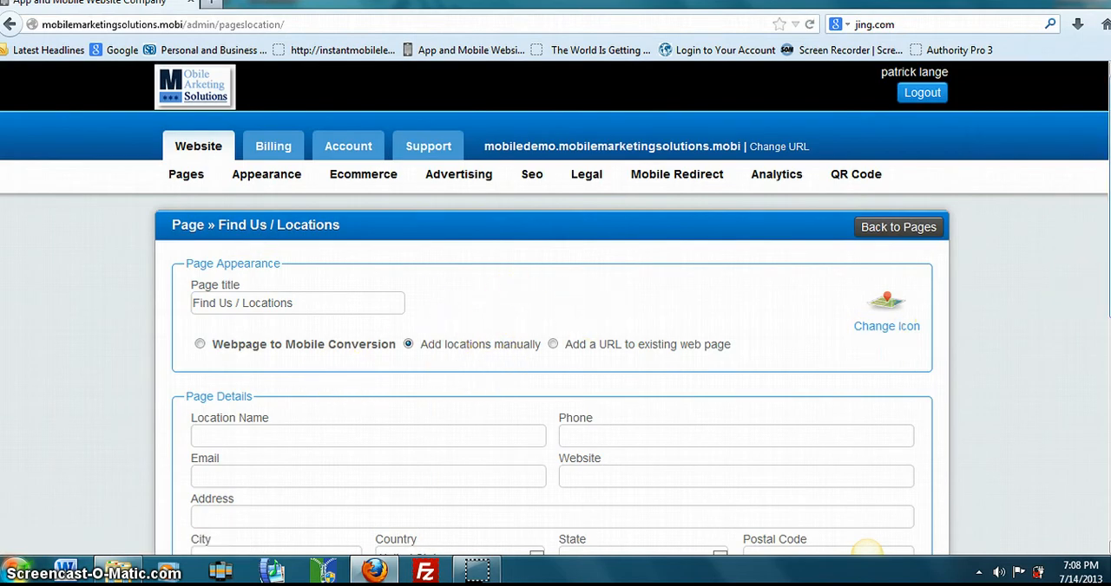
scroll(866, 549, "down", 2)
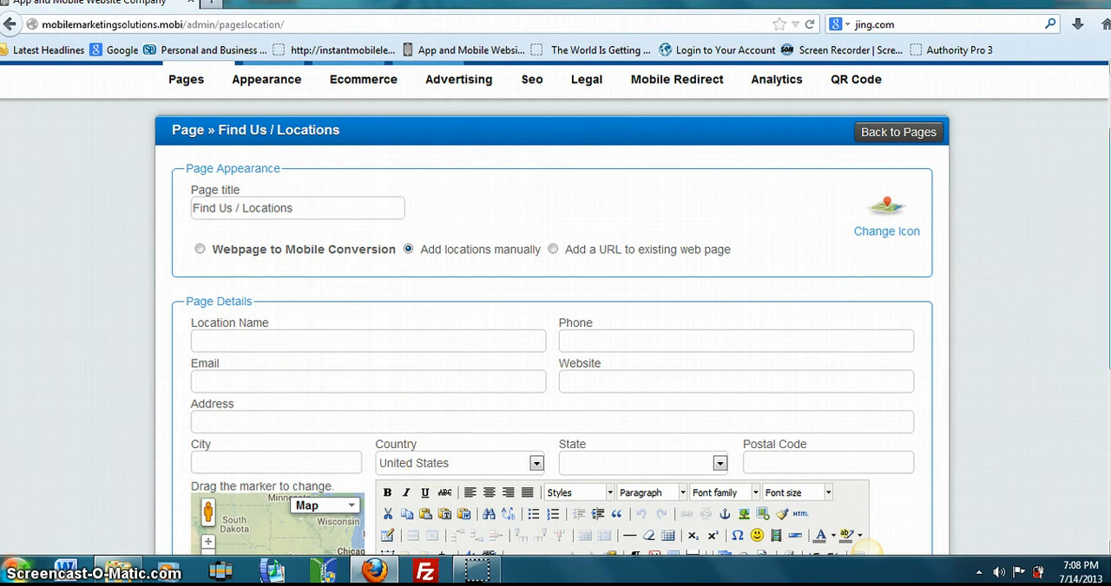
scroll(556, 347, "down", 5)
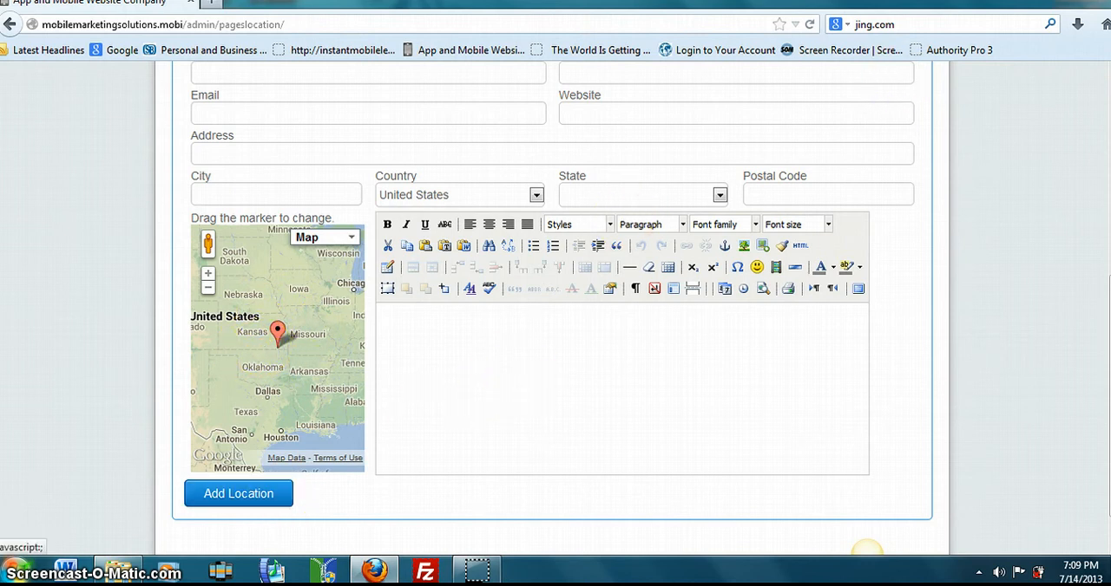
scroll(866, 550, "up", 5)
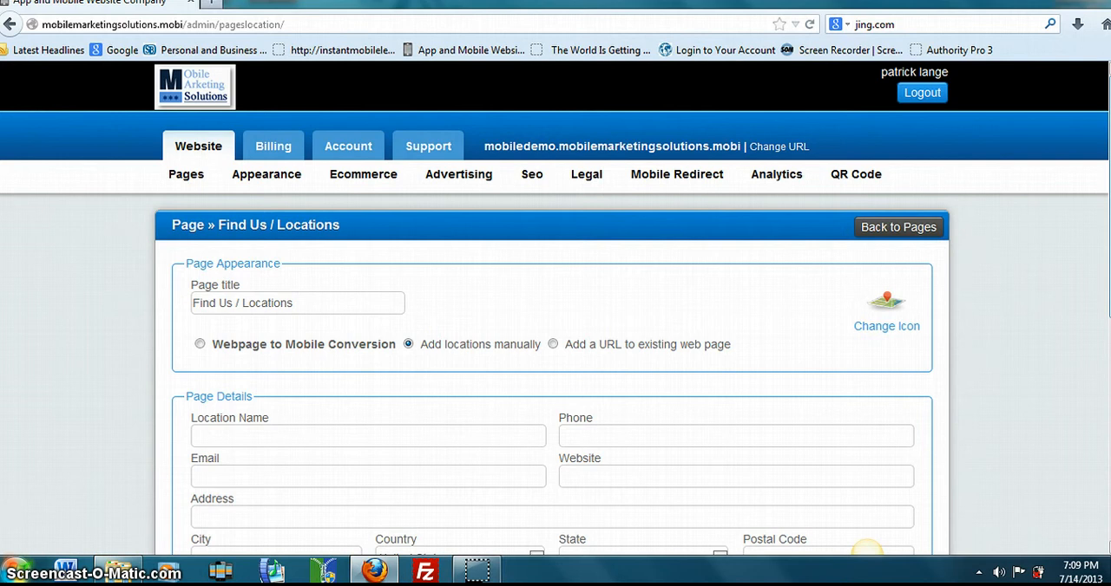
left_click(185, 172)
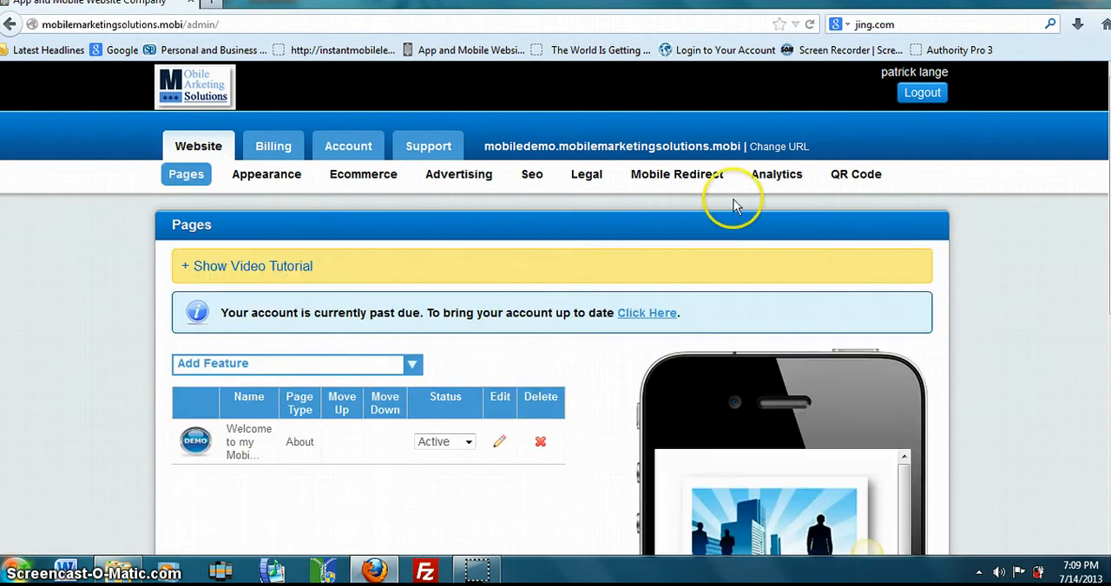
- Create a Form Builder page with the default texts, email enabled and the recipient's e-mail address filled in
left_click(415, 365)
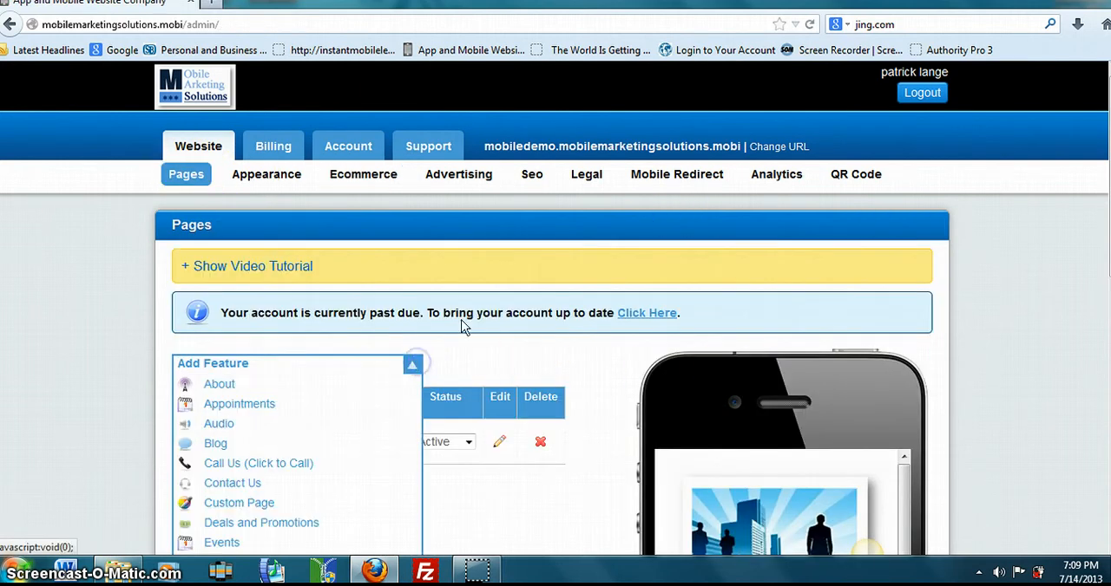
scroll(555, 309, "down", 5)
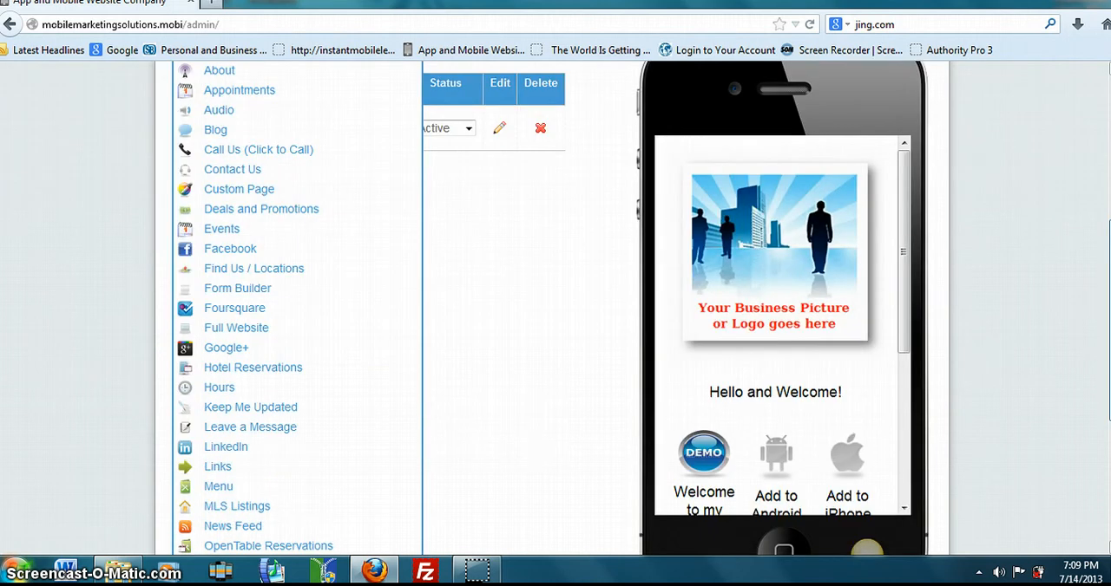
scroll(865, 550, "down", 3)
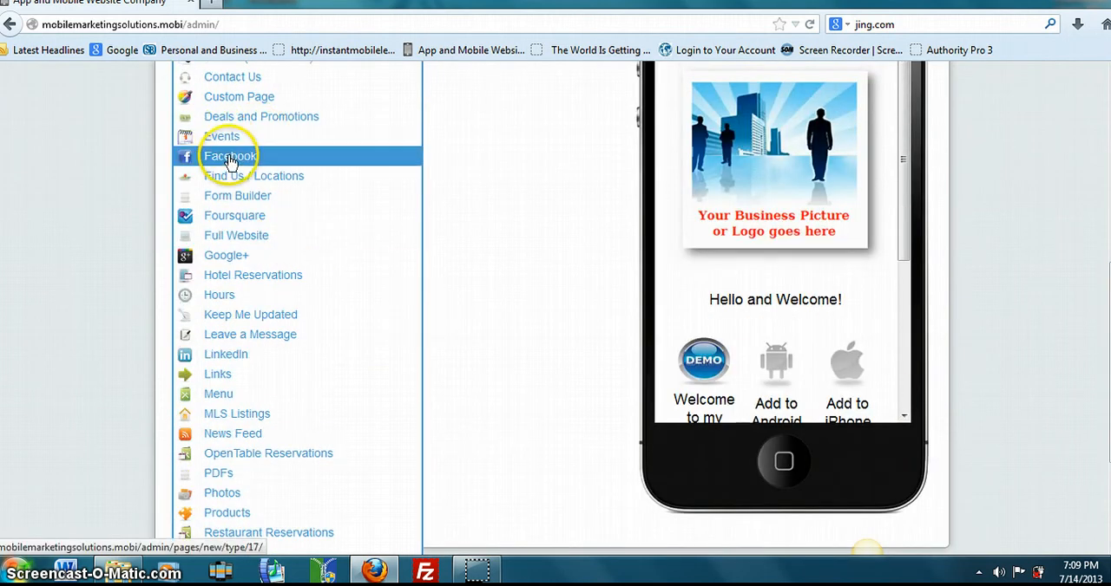
left_click(236, 200)
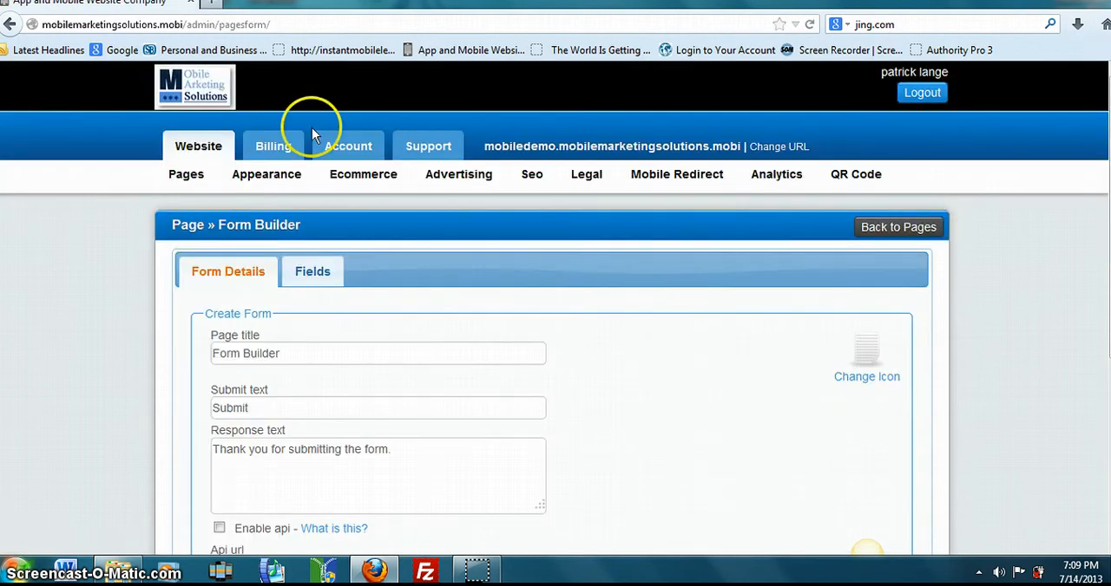
scroll(866, 553, "down", 2)
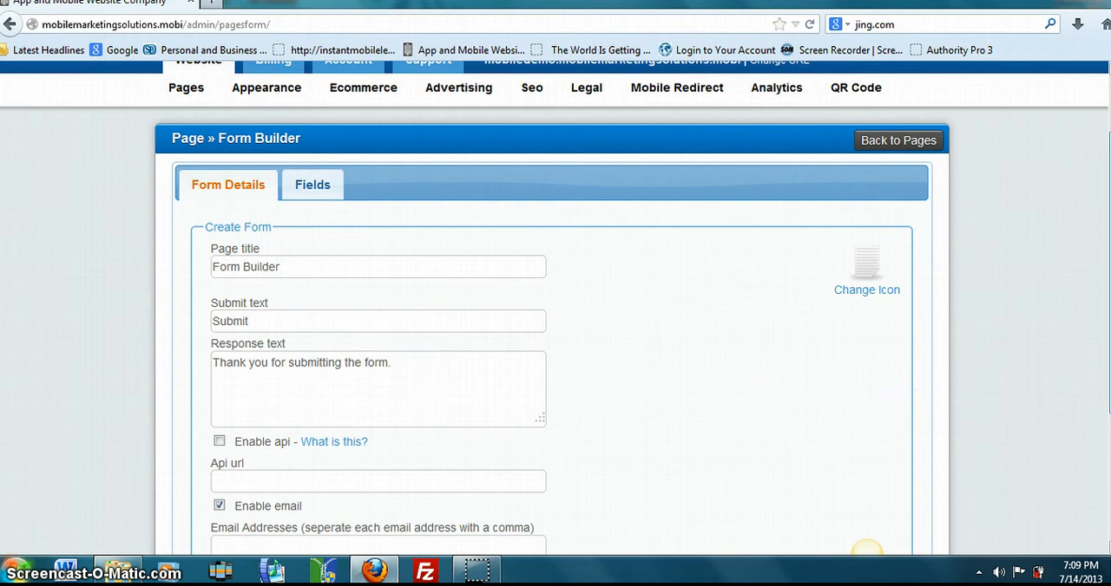
scroll(555, 347, "down", 3)
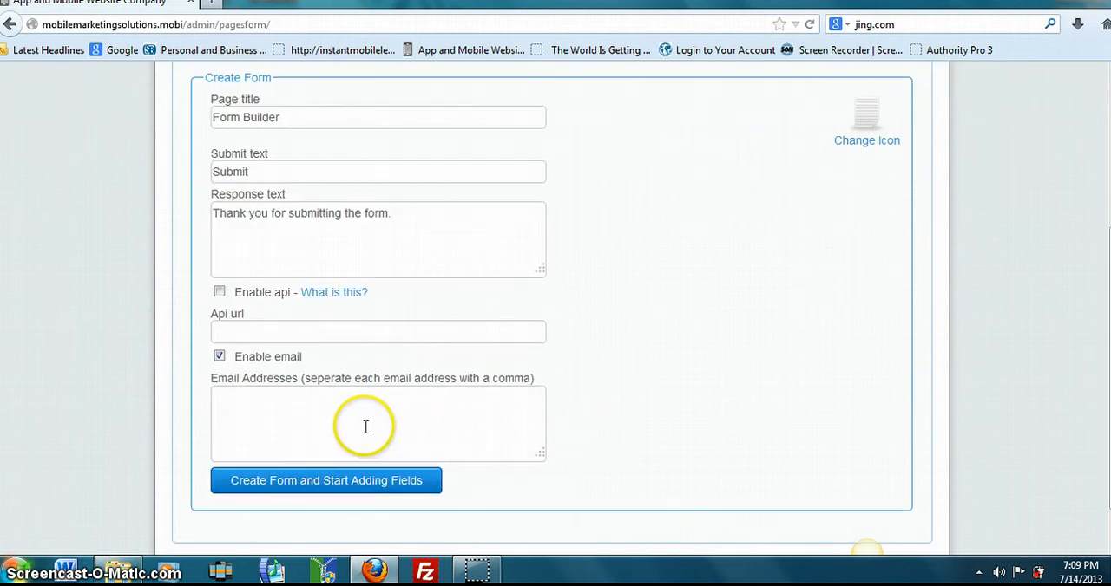
left_click(239, 398)
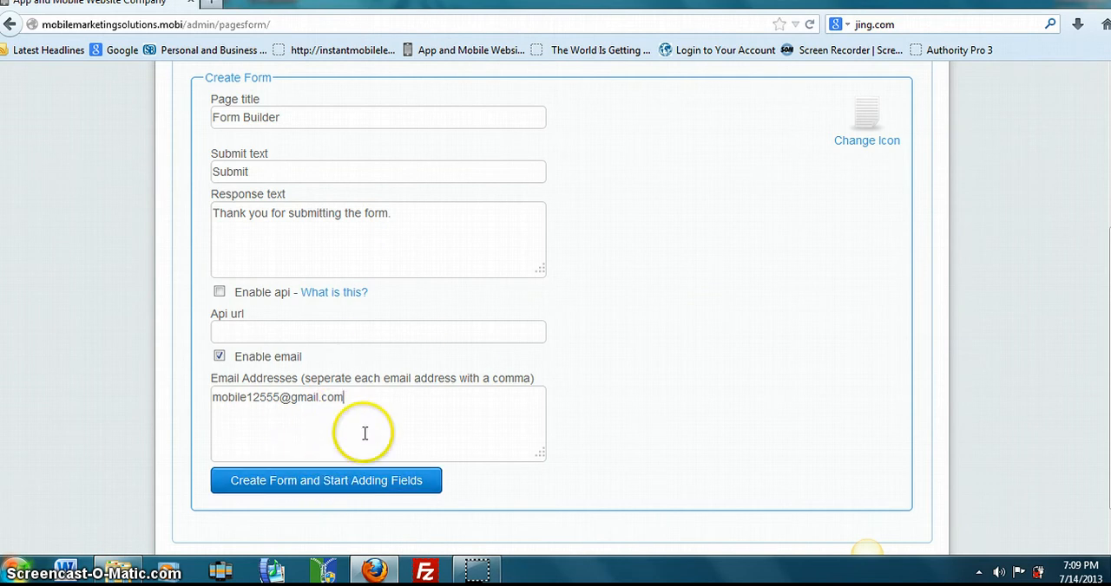
left_click(352, 489)
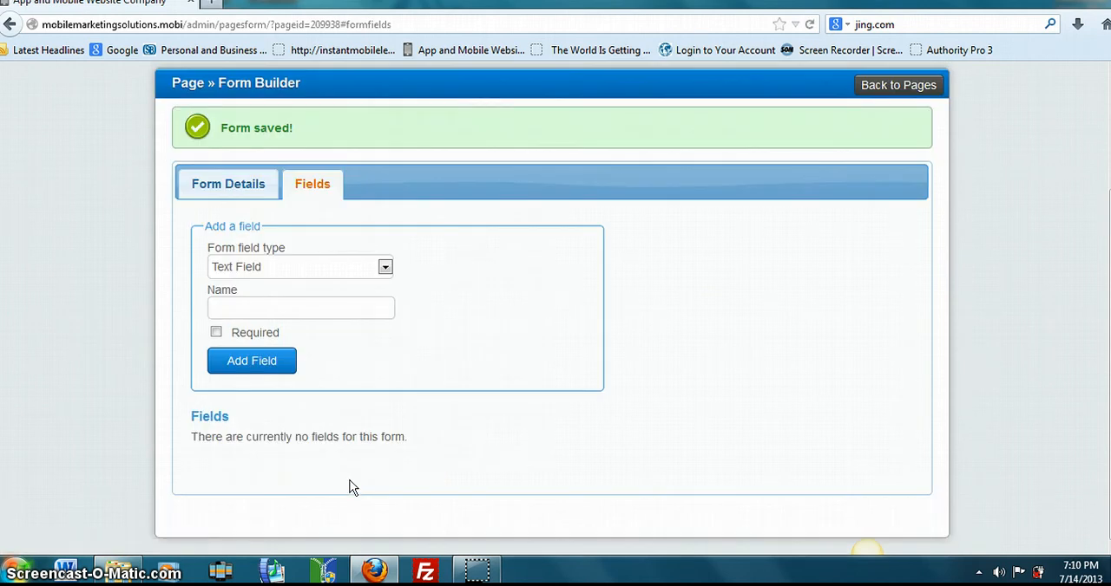
- Add a required text field to the form, using the person's first name as the field name
left_click(269, 305)
left_click(217, 332)
left_click(240, 365)
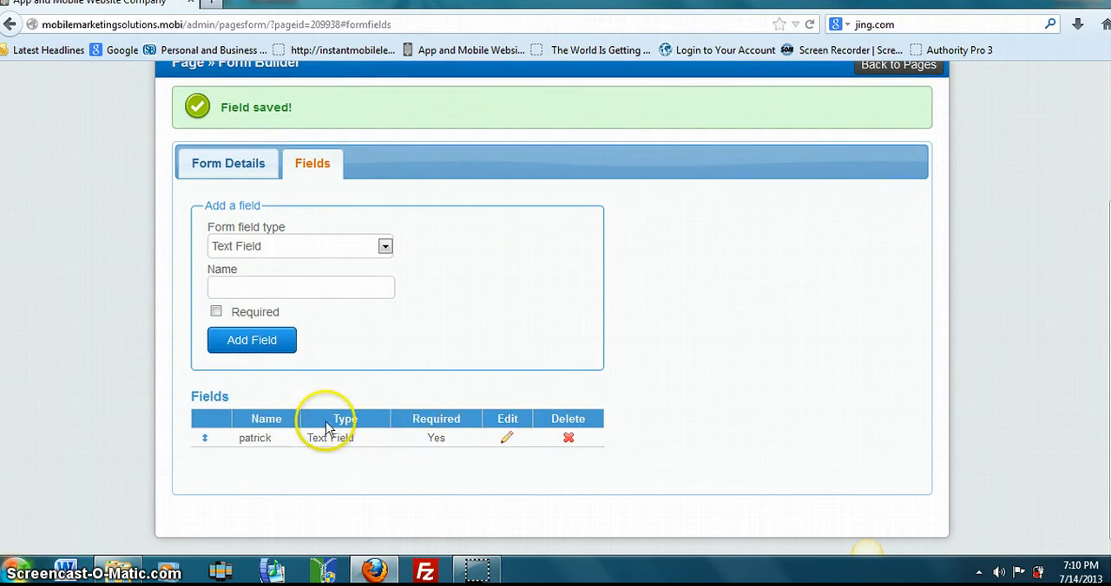
- Add a required text field named "phone number" to the form
left_click(262, 287)
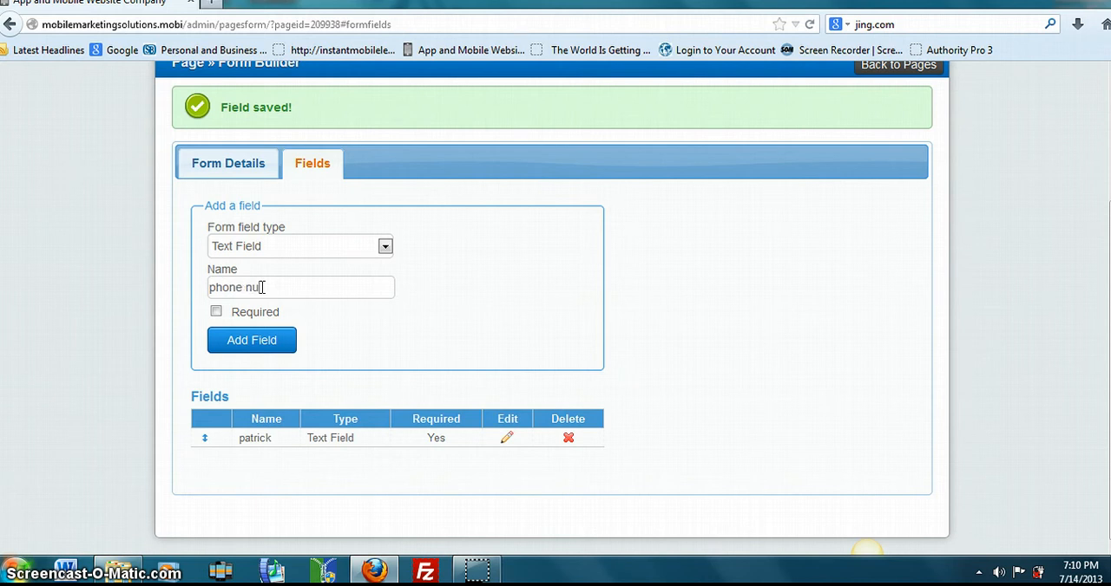
type("ber")
left_click(215, 311)
left_click(236, 341)
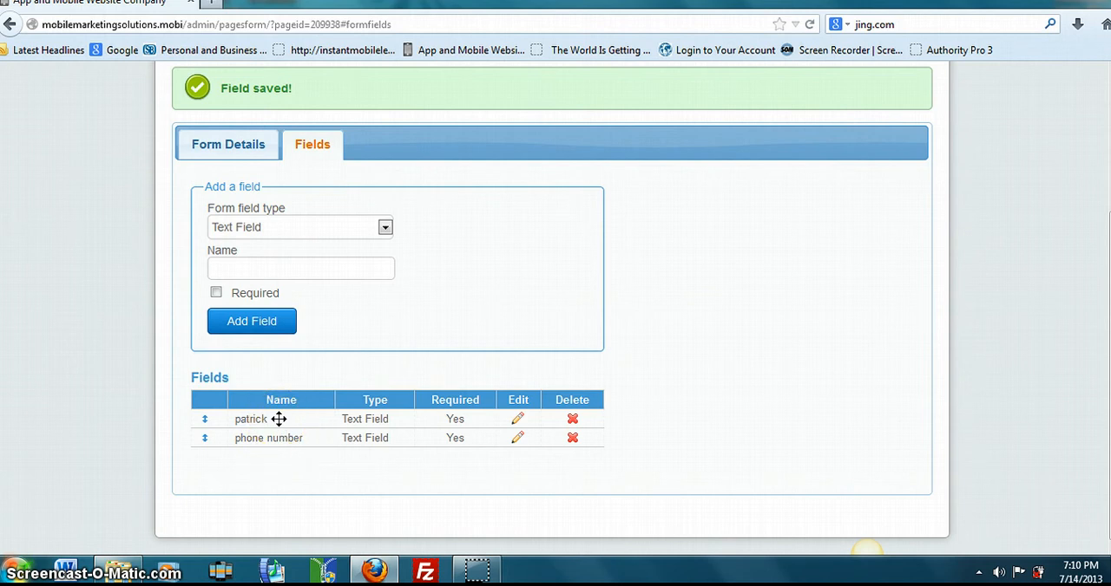
- Rename the form's first text field to "name" and save the field
left_click(514, 419)
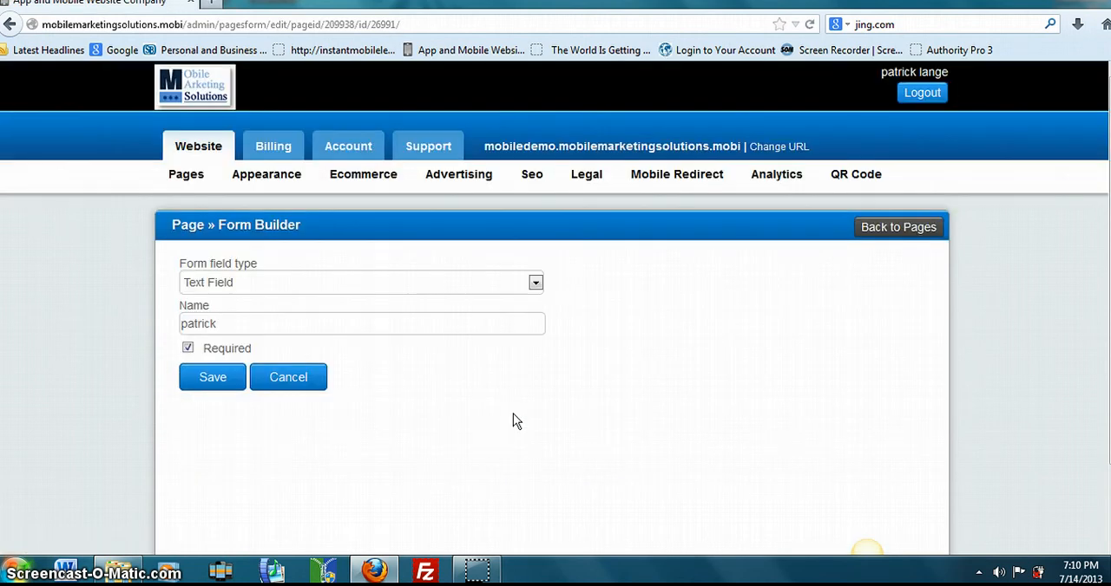
left_click_drag(219, 316, 110, 319)
type("name")
left_click(216, 379)
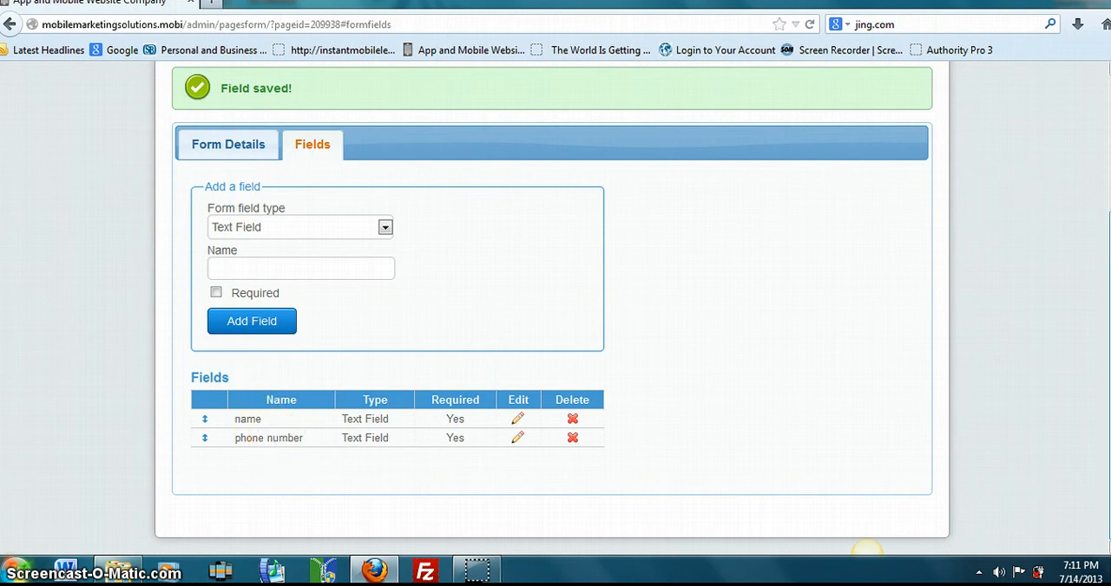
- Return to the pages list and view the Form Builder page in the phone preview
scroll(556, 304, "up", 3)
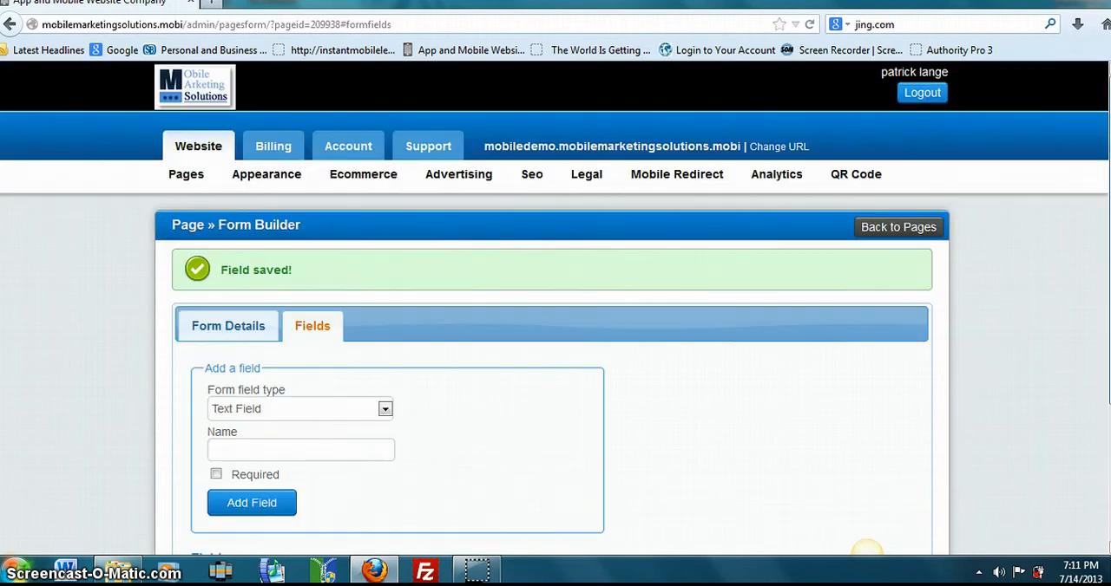
left_click(183, 178)
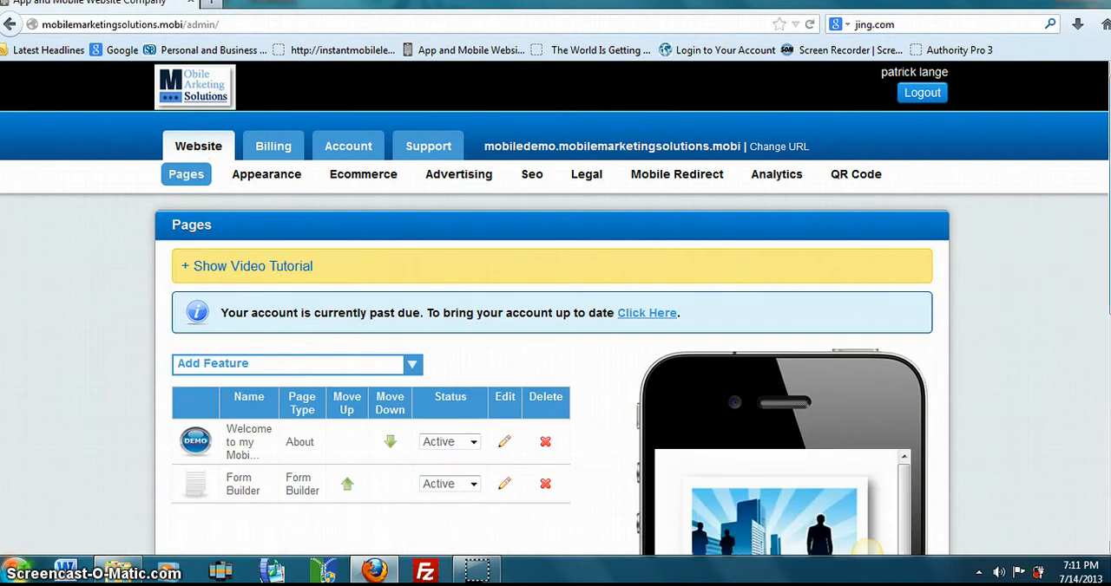
scroll(778, 451, "down", 5)
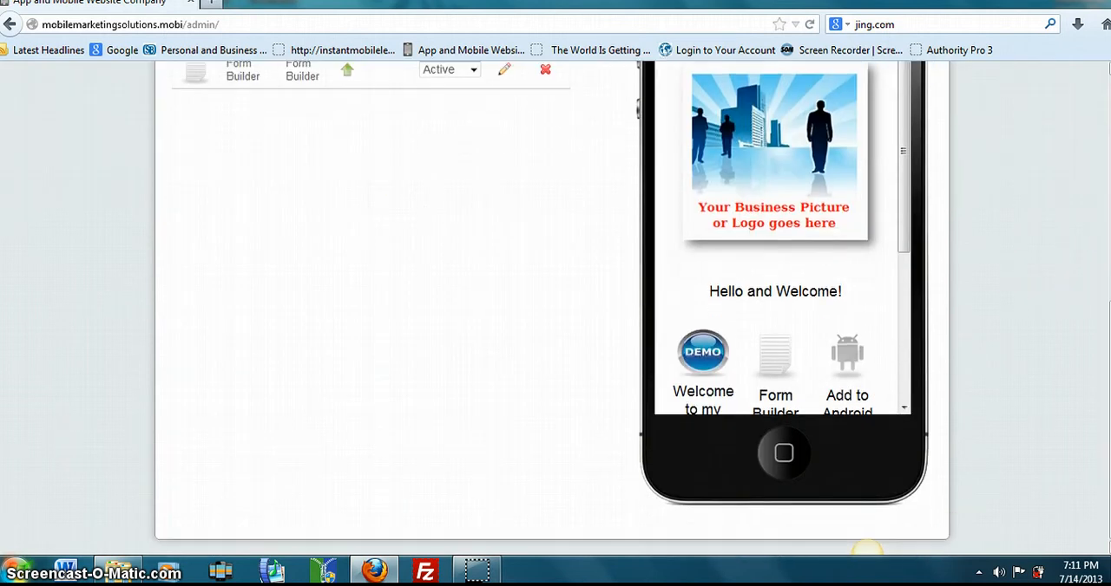
left_click_drag(900, 227, 903, 256)
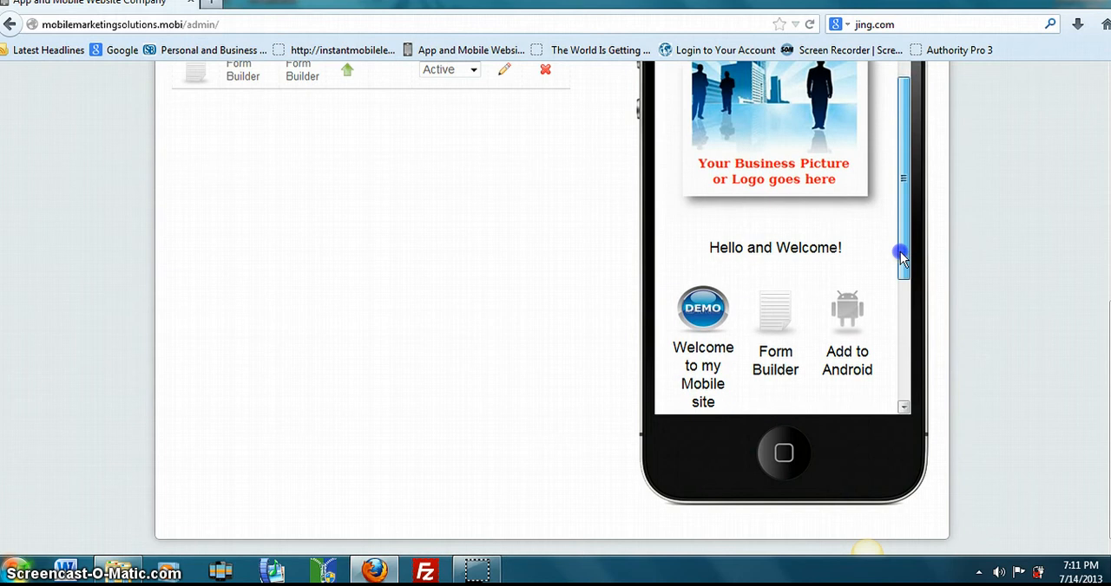
left_click(776, 315)
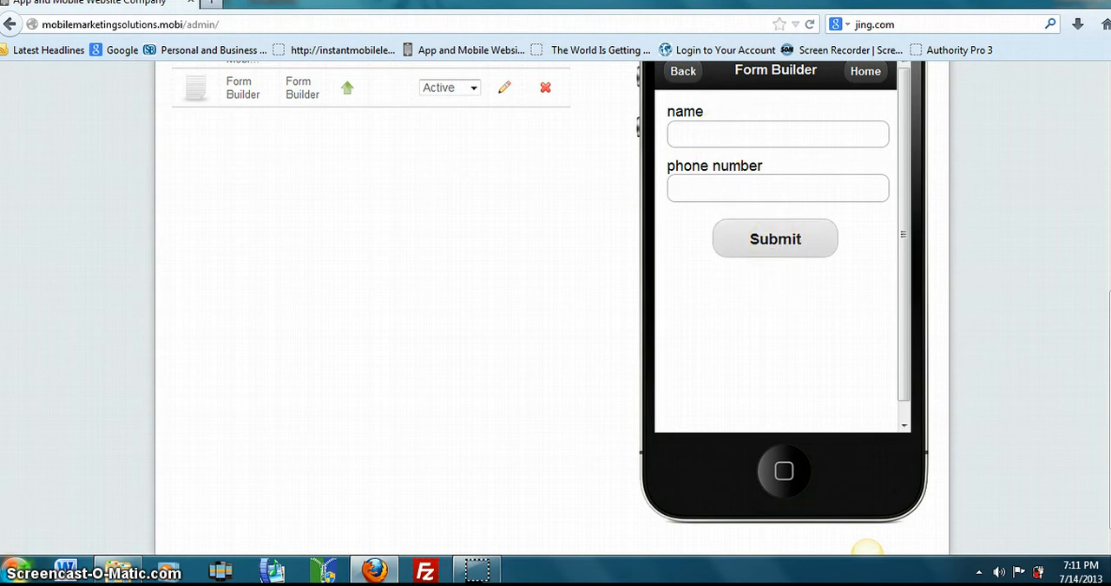
- Change the Form Builder page's icon to the light blue speech bubble and save the form details
scroll(866, 549, "up", 5)
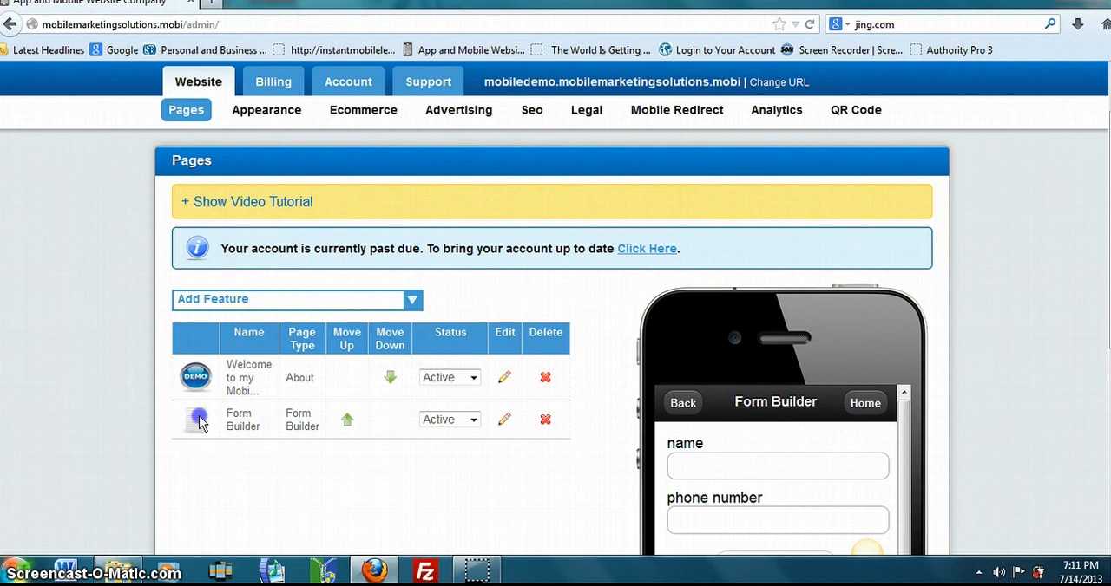
left_click(505, 422)
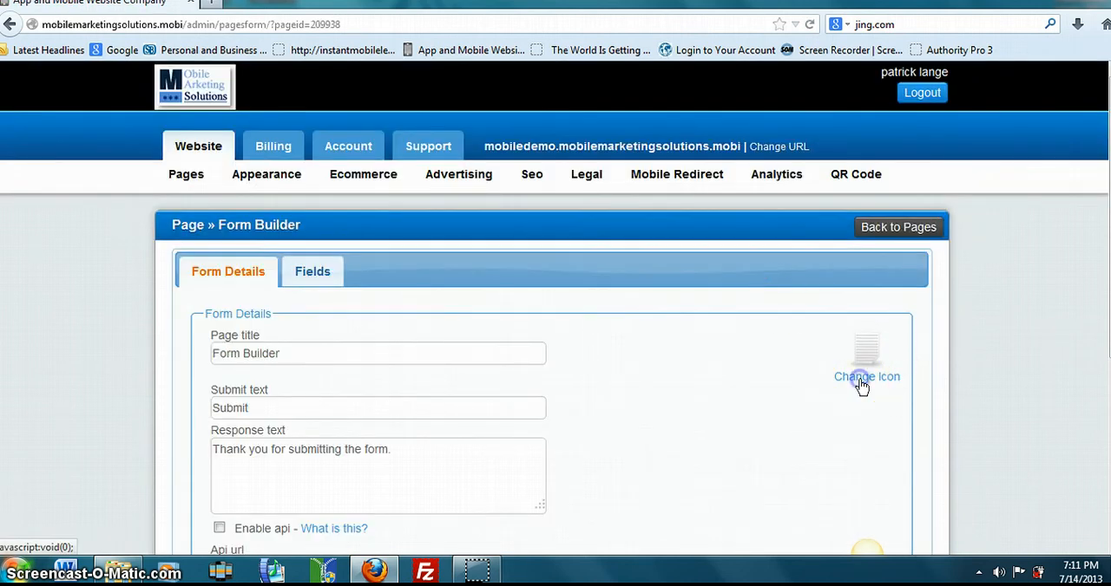
left_click(861, 384)
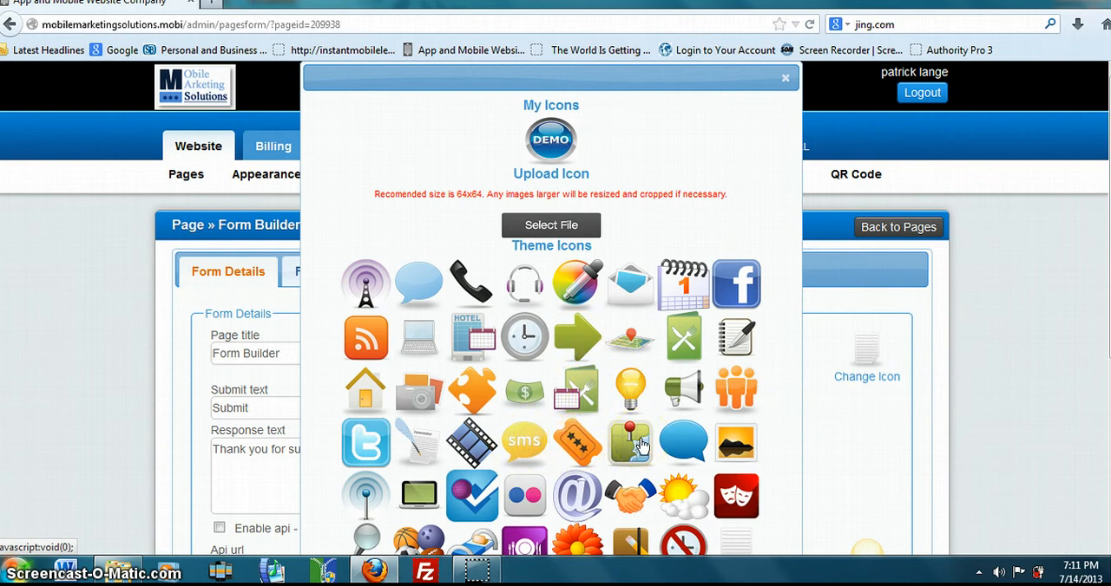
left_click(413, 286)
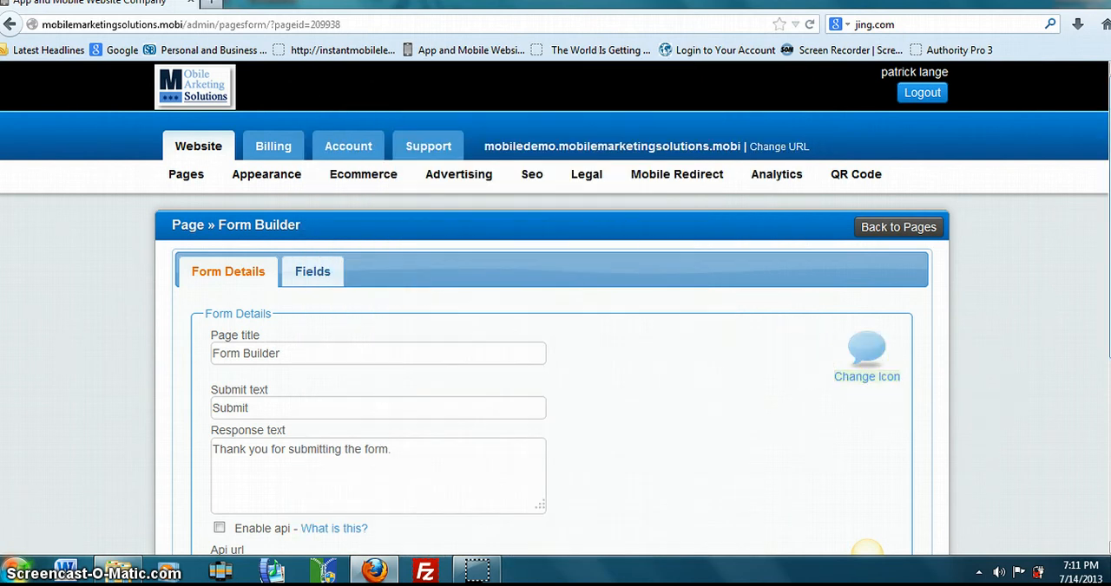
scroll(555, 347, "down", 5)
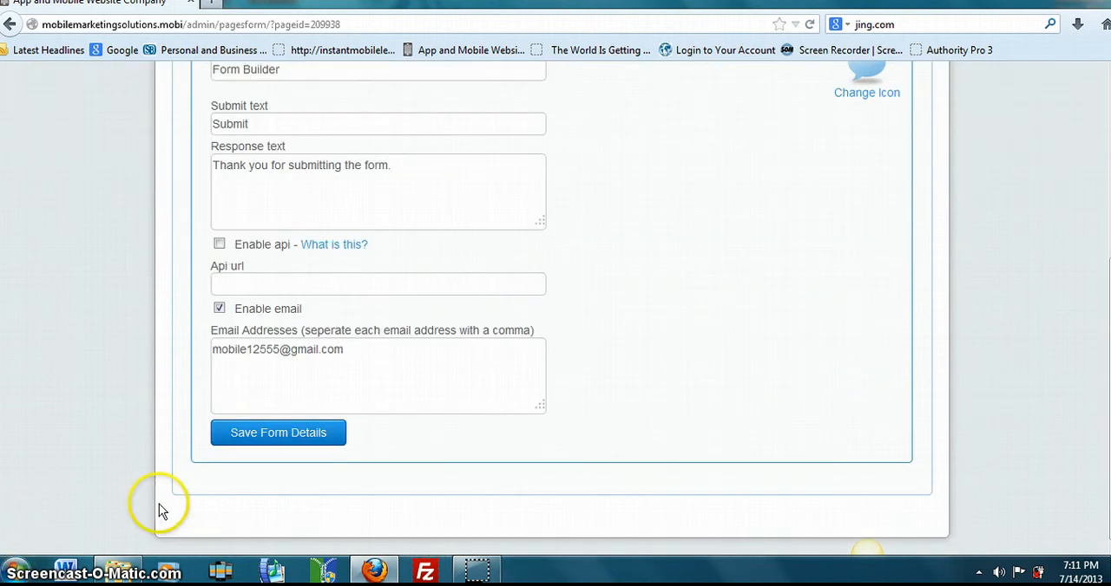
left_click(280, 440)
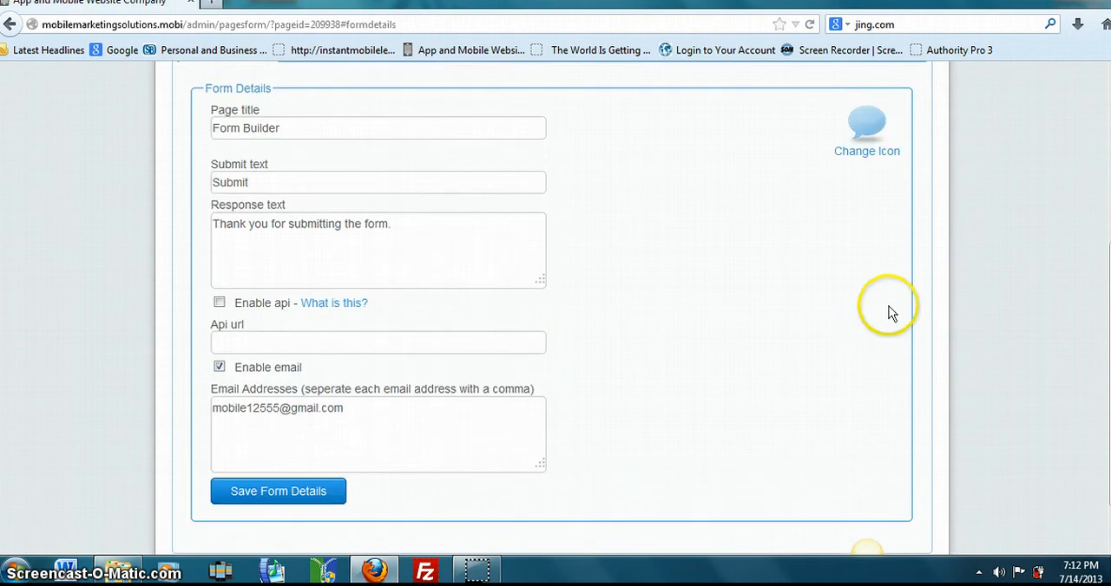
- Return to the pages list and check the phone preview's home icons and the Add to Android instructions
left_click_drag(1110, 347, 1110, 180)
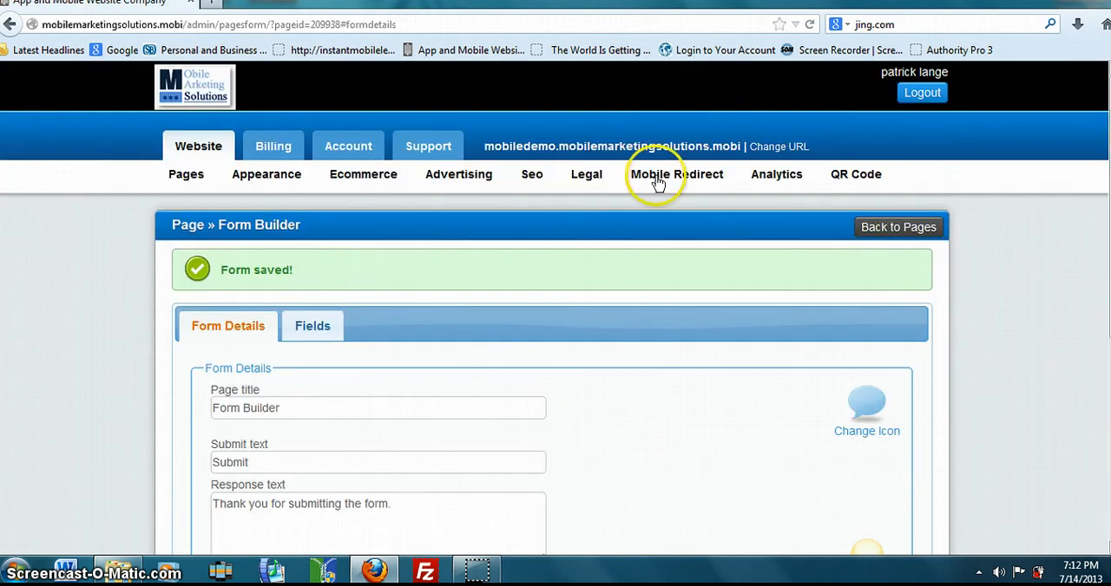
left_click(189, 173)
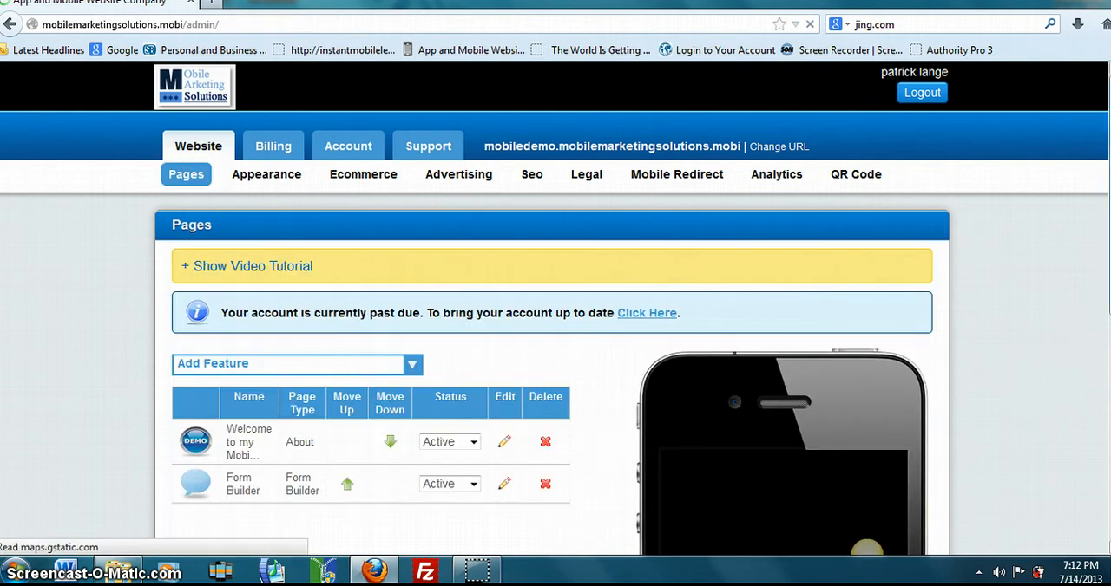
left_click_drag(1110, 305, 1110, 323)
scroll(867, 551, "down", 7)
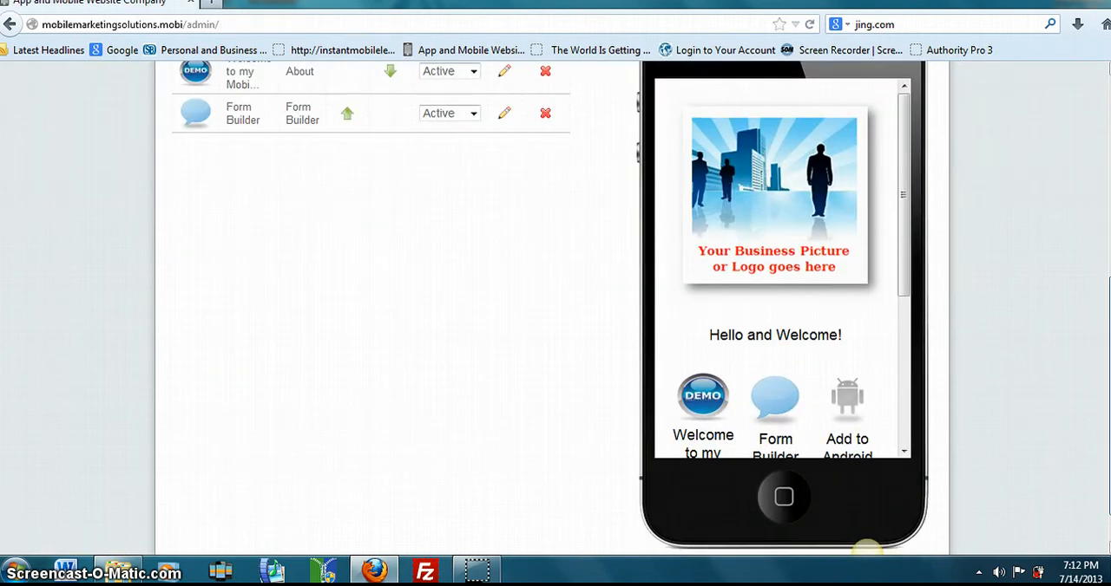
left_click_drag(900, 248, 899, 392)
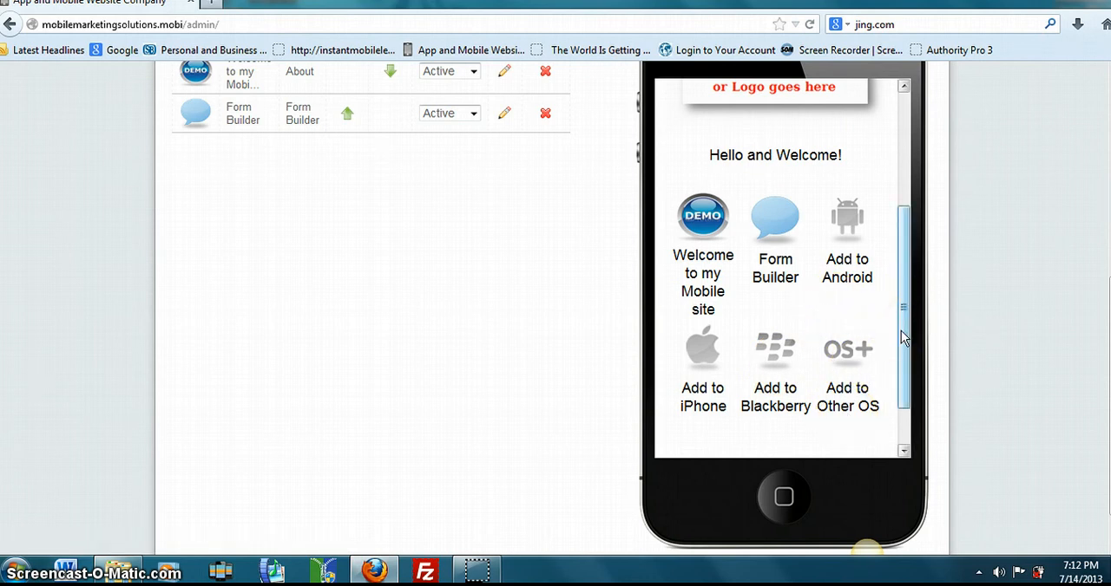
left_click(839, 219)
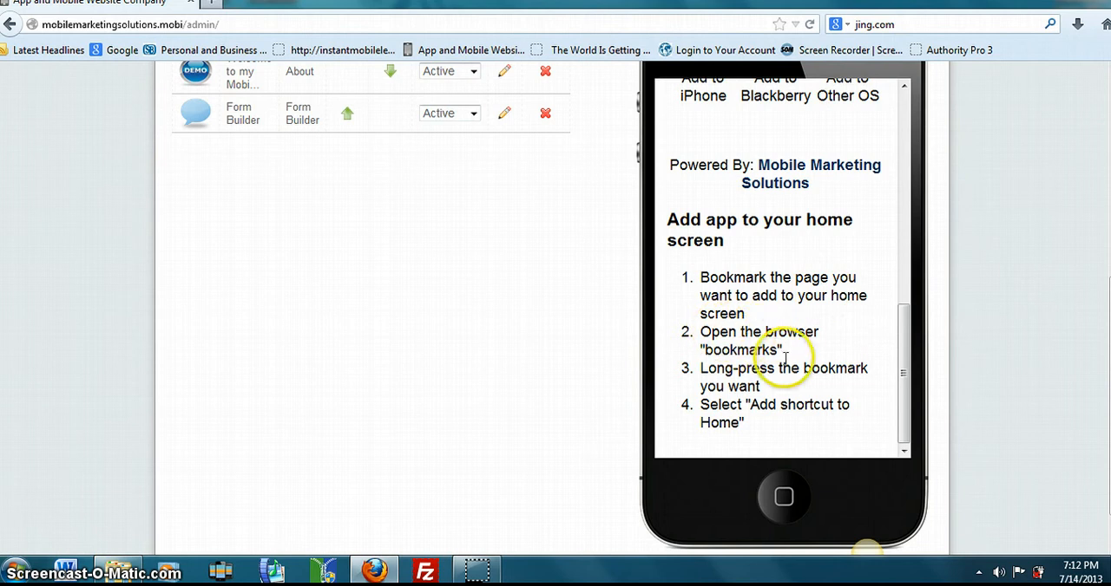
- Look through the Mobile Marketing Solutions site from the preview's Powered By link, and return the preview to the demo home page
left_click_drag(897, 354, 897, 318)
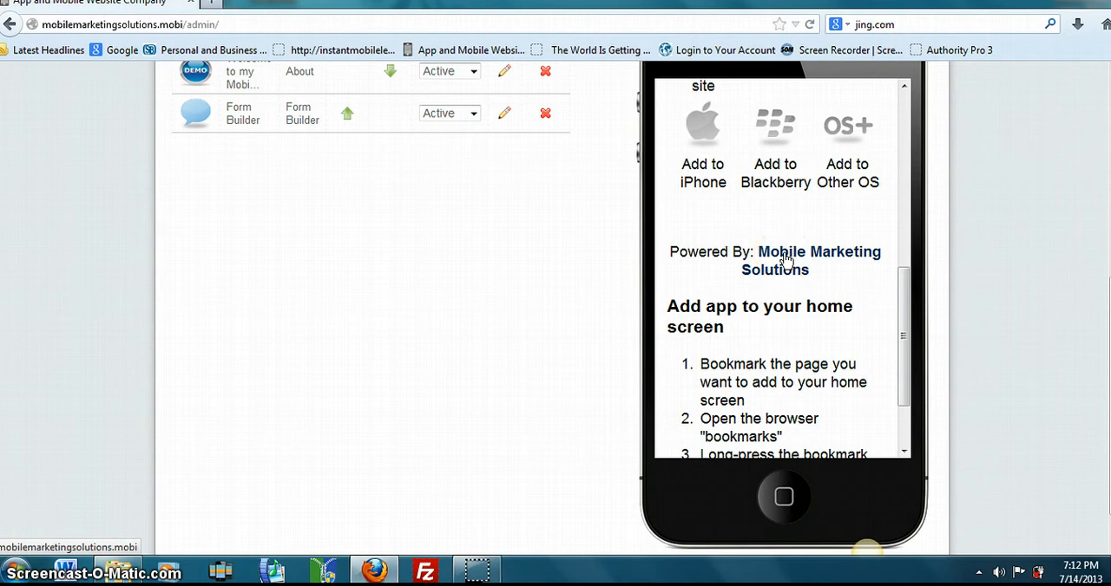
left_click(784, 260)
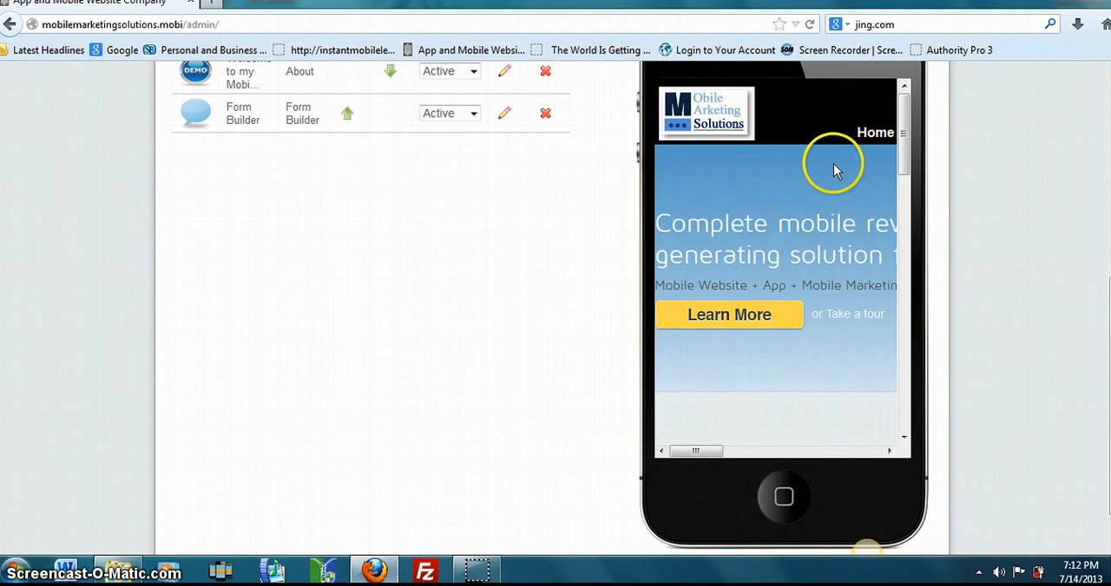
left_click_drag(898, 233, 902, 352)
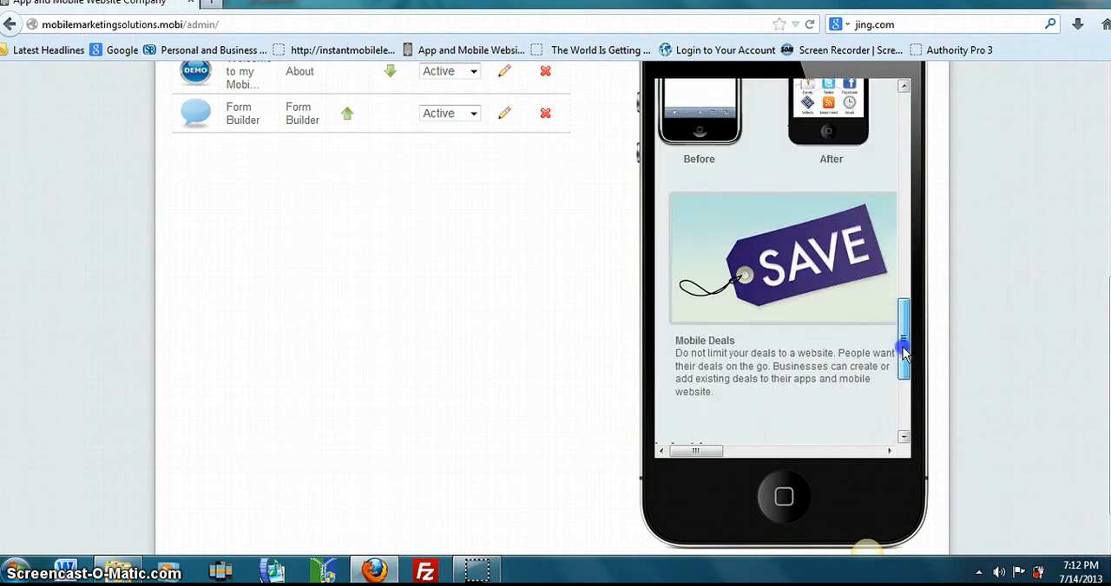
left_click(902, 146)
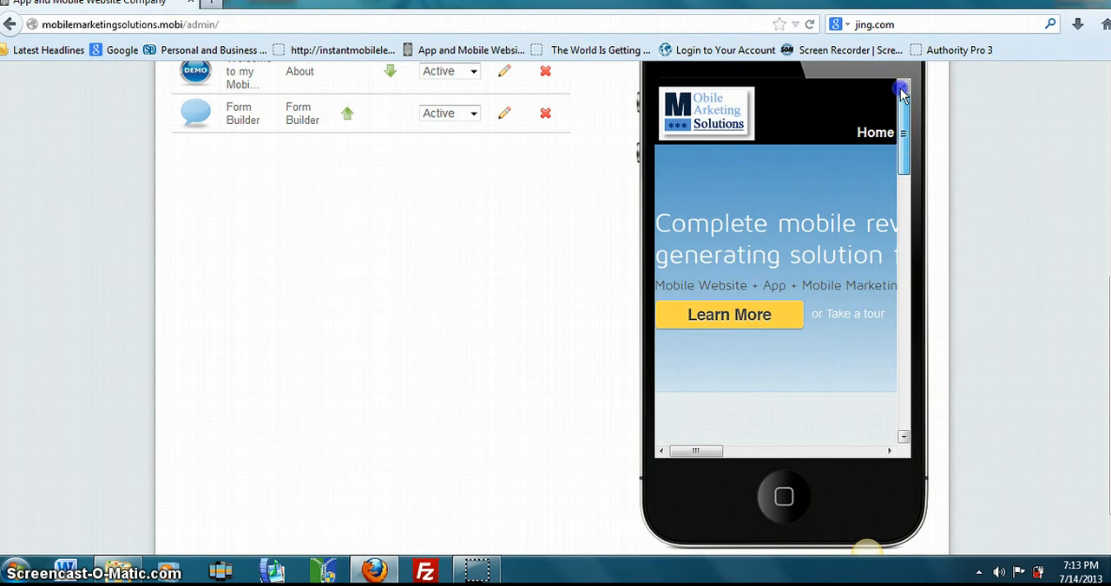
scroll(1041, 208, "up", 7)
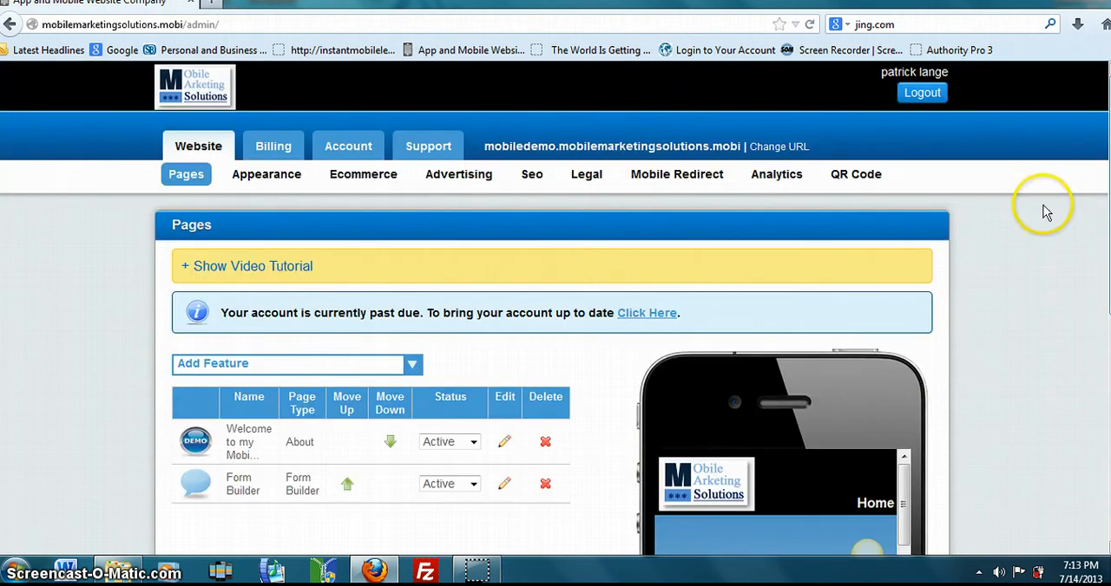
left_click(874, 505)
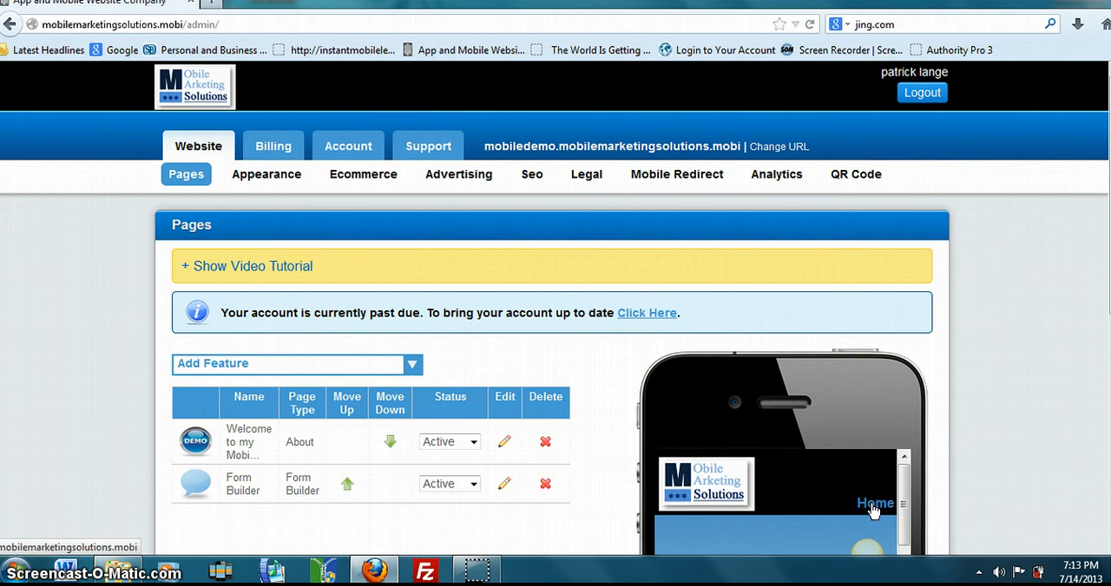
left_click(873, 511)
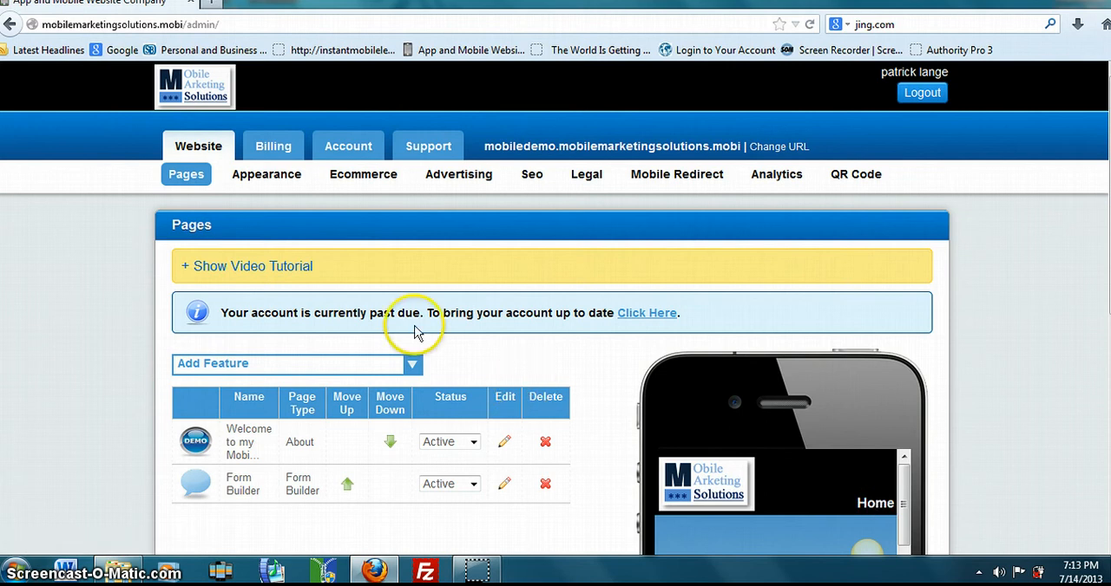
left_click(11, 26)
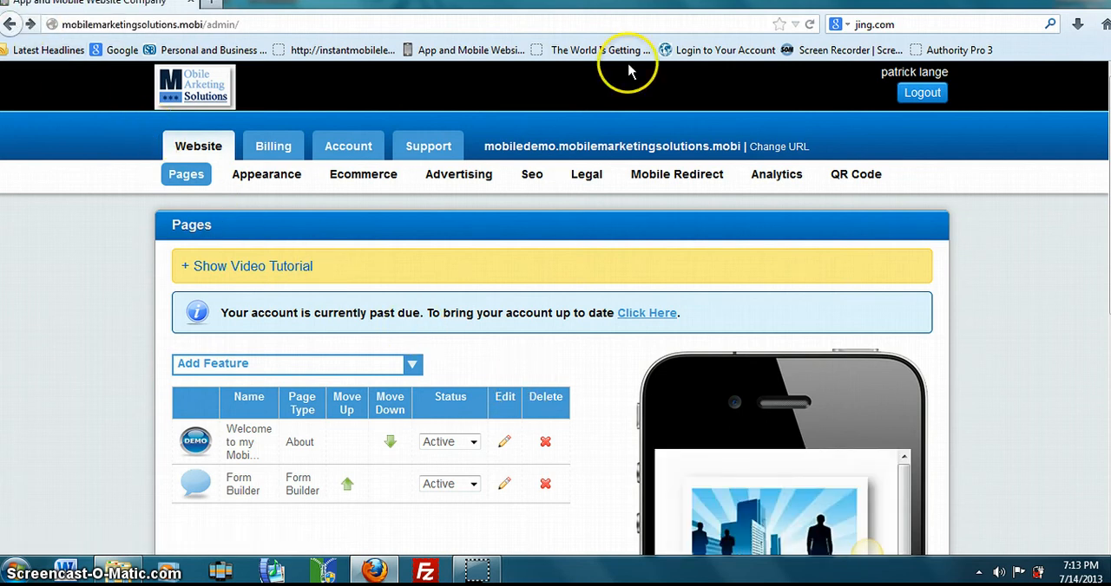
- Open a new Share Bar feature page and examine its social link, click-to-call phone and background color settings
scroll(389, 224, "down", 6)
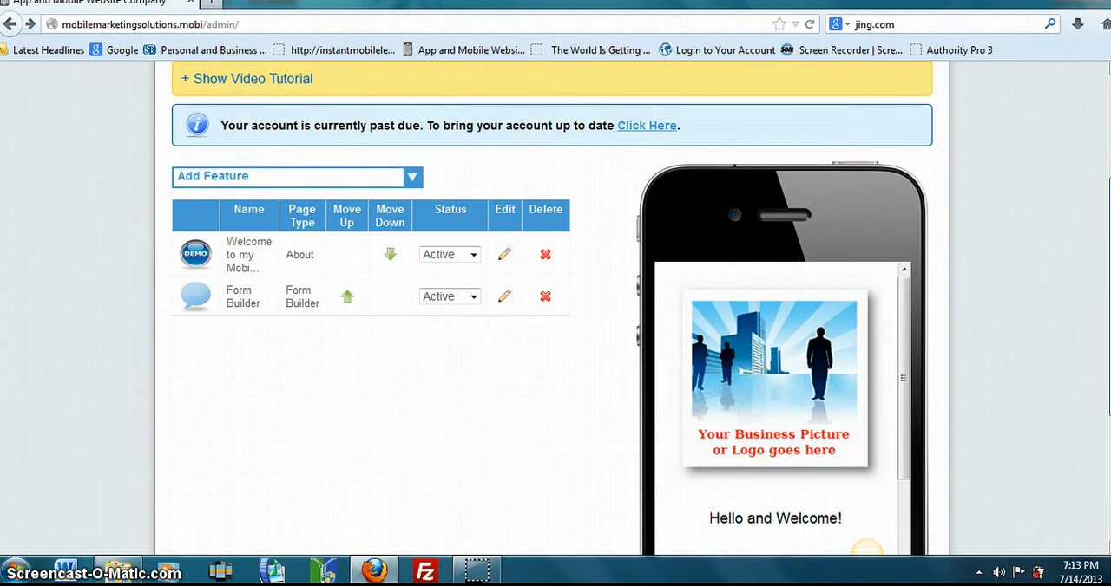
scroll(390, 224, "up", 3)
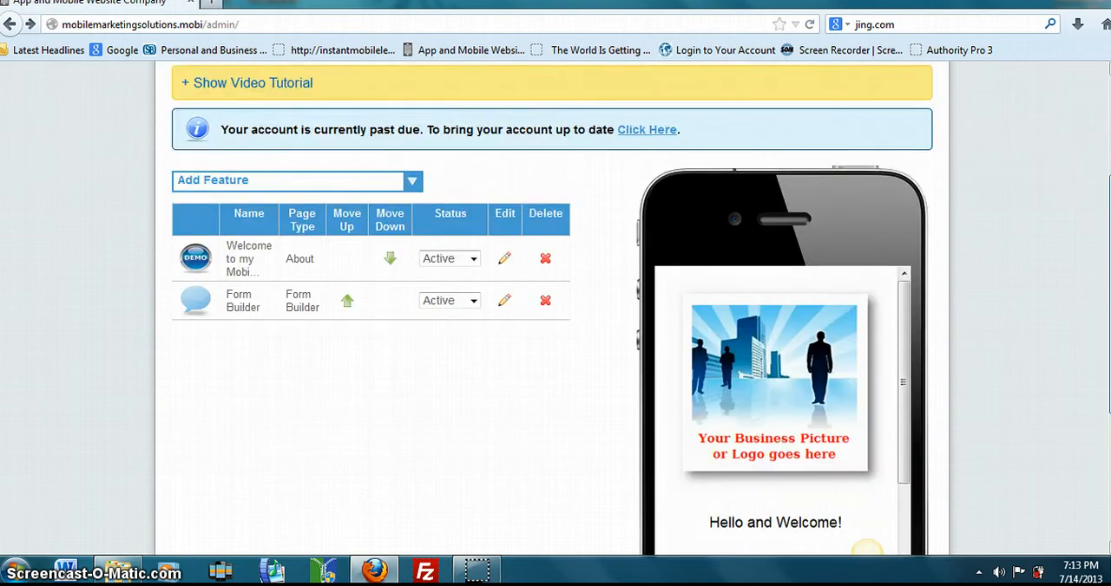
left_click(411, 180)
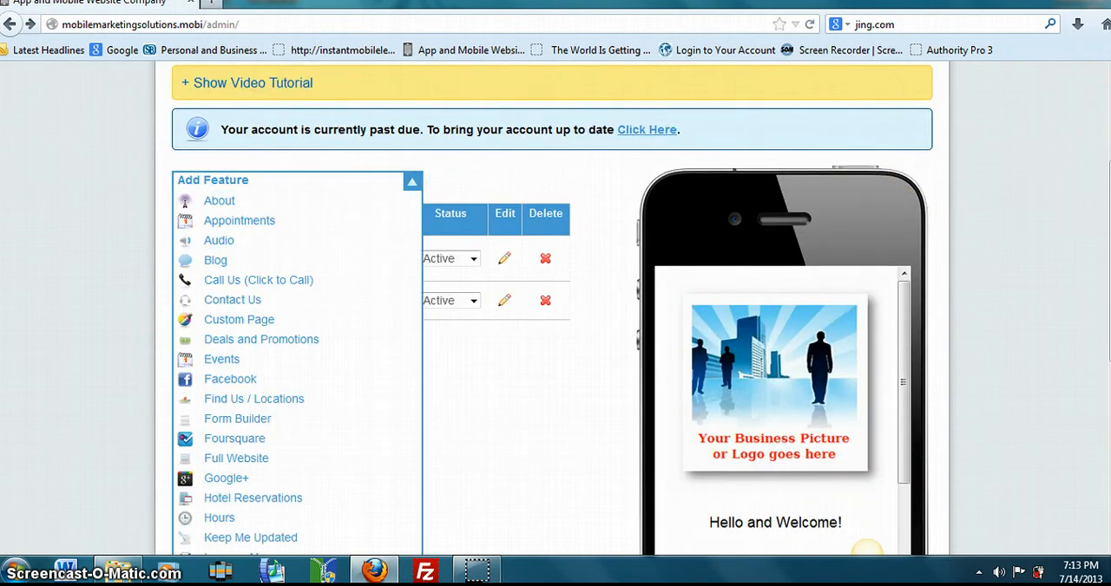
scroll(563, 308, "down", 5)
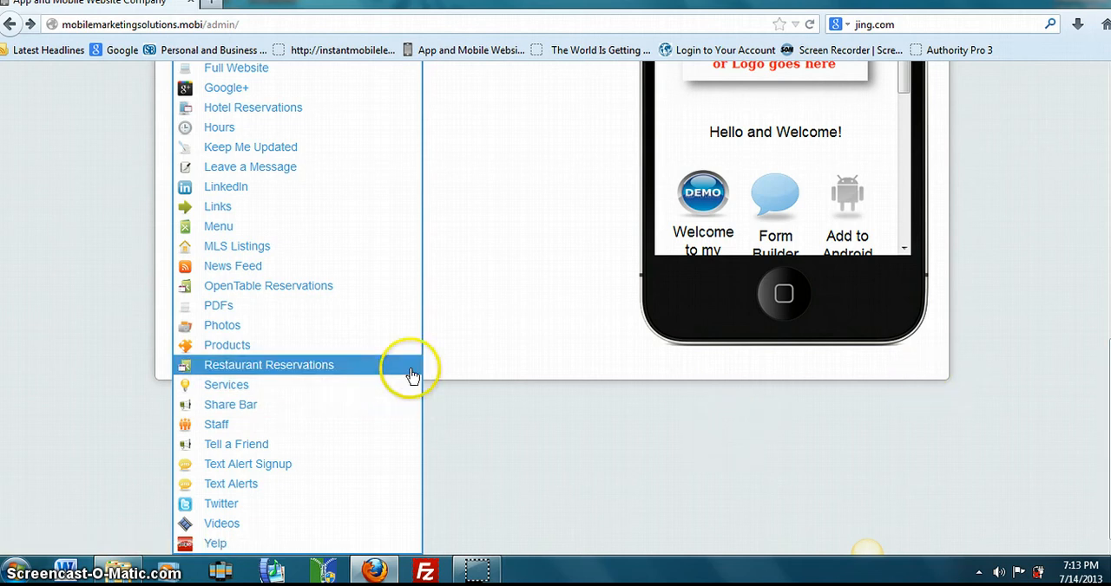
left_click(219, 404)
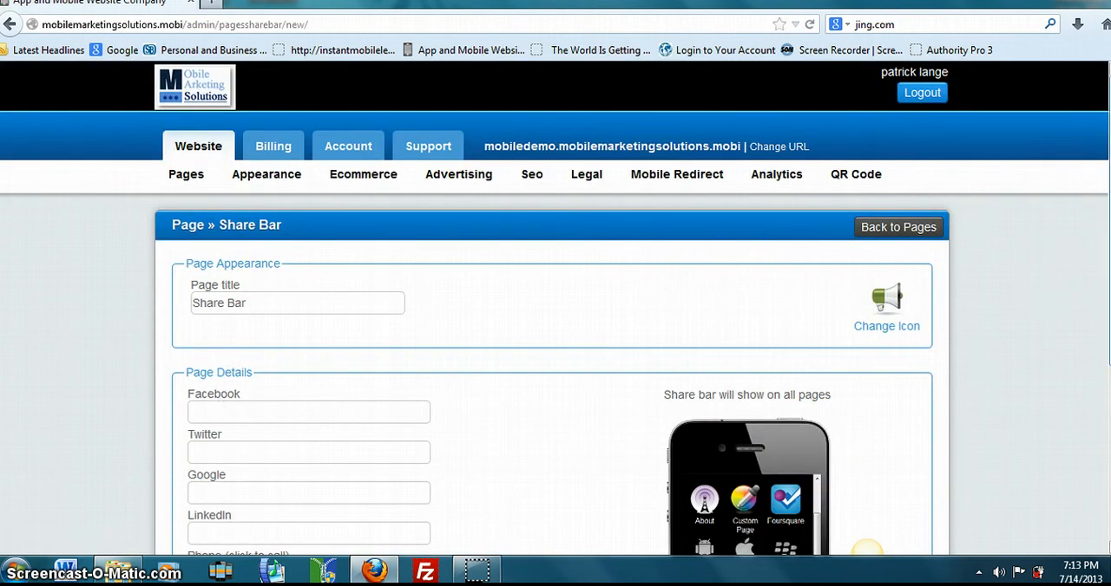
scroll(556, 347, "down", 5)
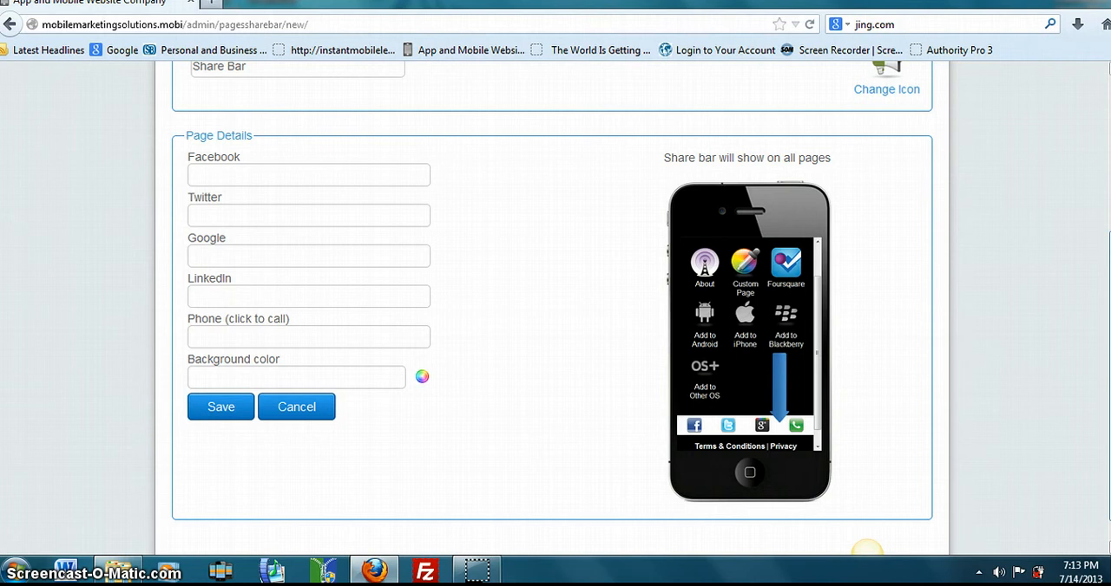
- Leave the Share Bar page without saving, return to the pages list and check the home page in the phone preview
scroll(866, 550, "up", 5)
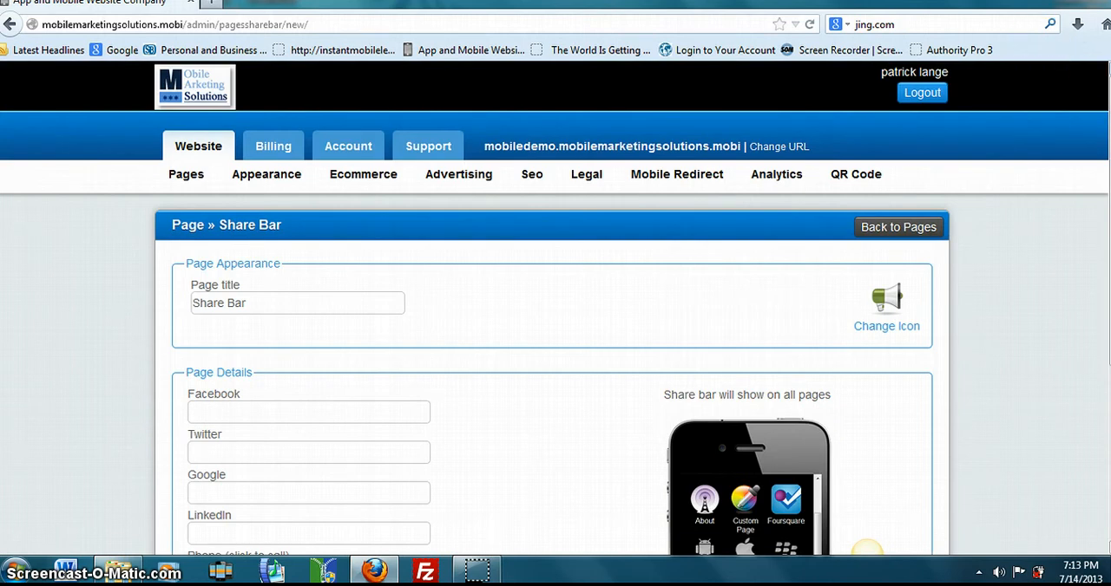
left_click(180, 176)
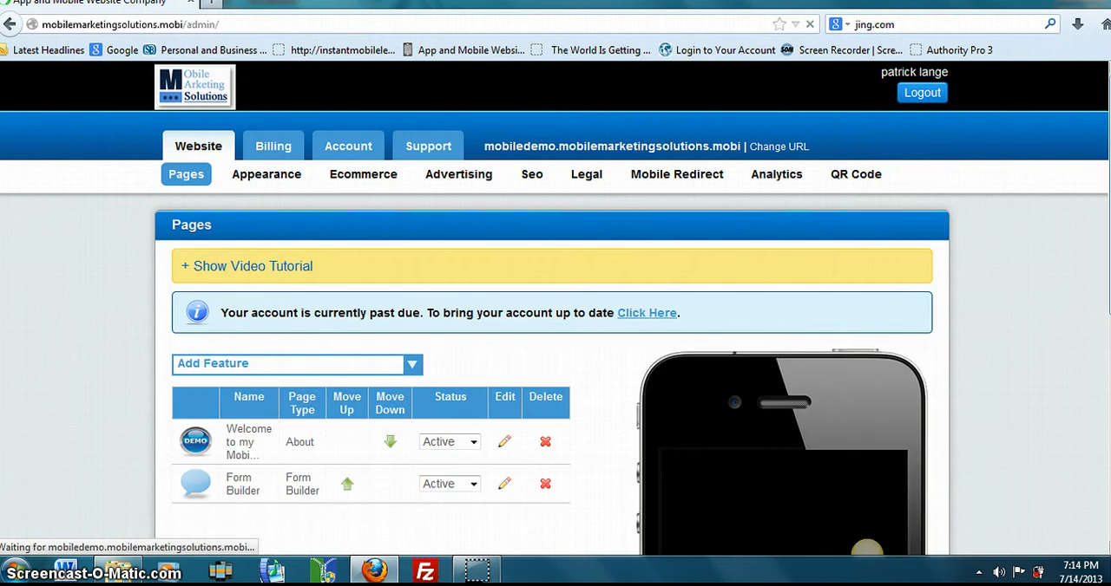
scroll(866, 549, "down", 5)
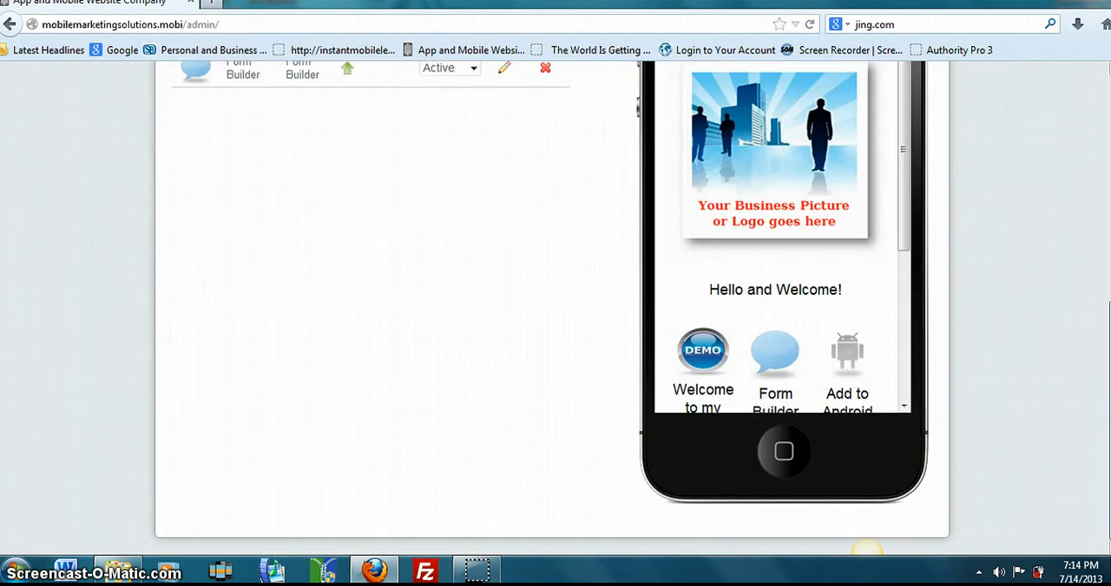
scroll(866, 548, "up", 3)
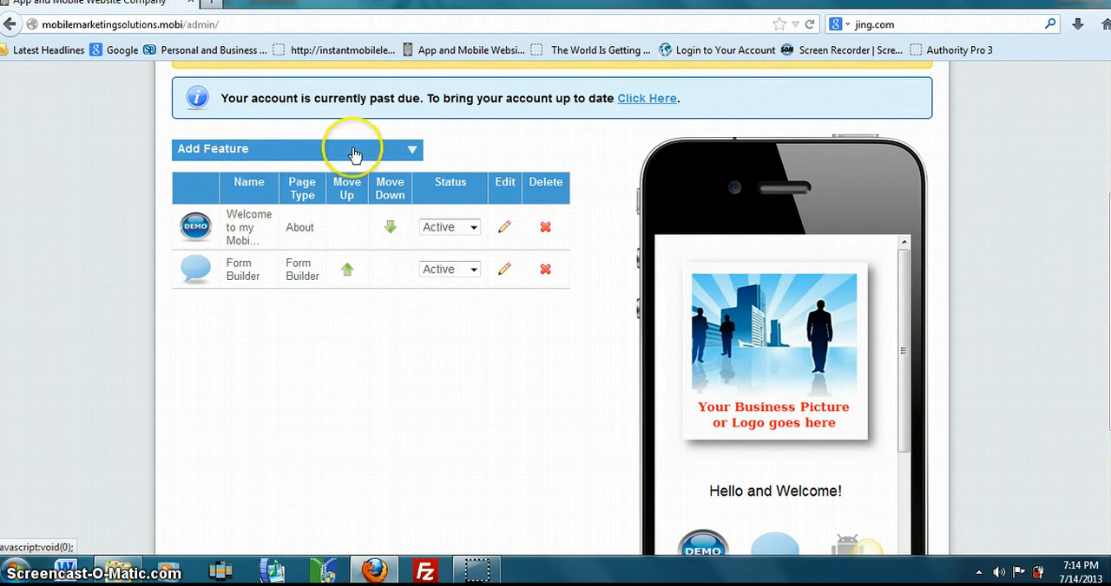
- Browse the list of available features, view the source options of a new Videos page, and return to the pages list
left_click(413, 151)
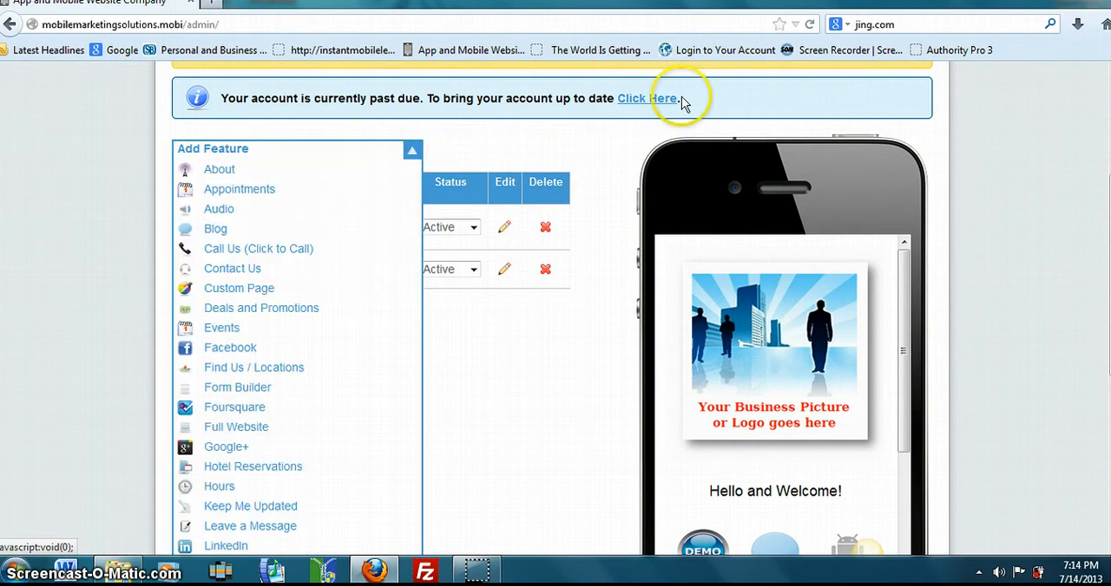
scroll(866, 548, "down", 3)
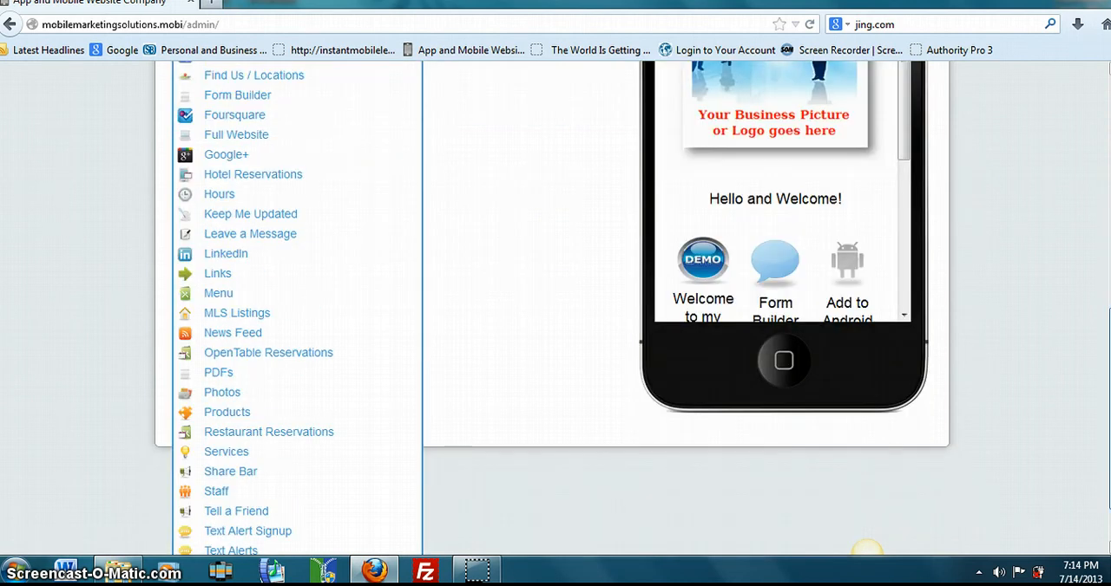
scroll(866, 548, "down", 2)
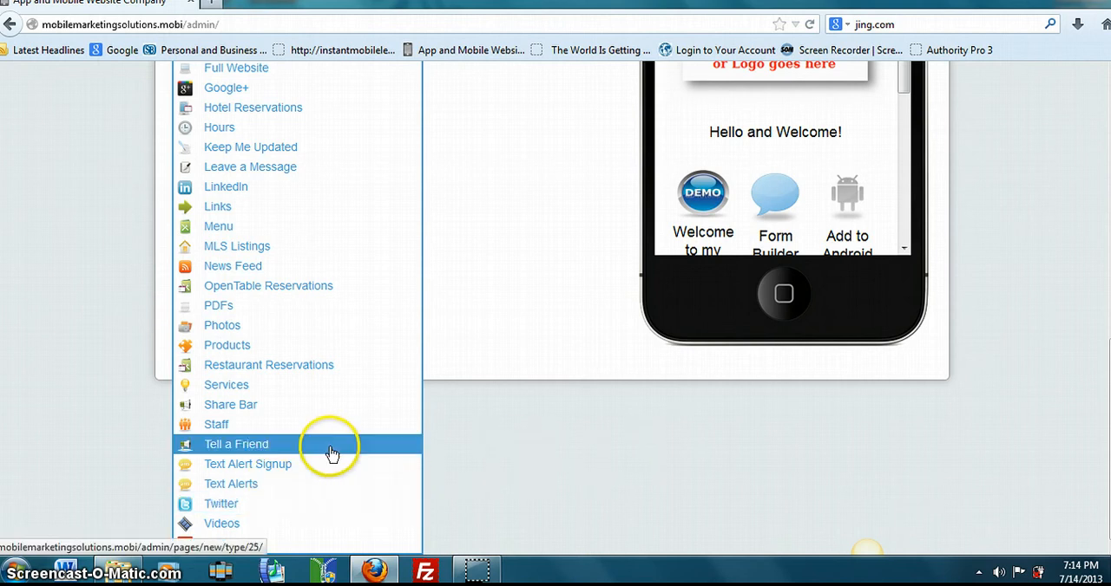
left_click(223, 525)
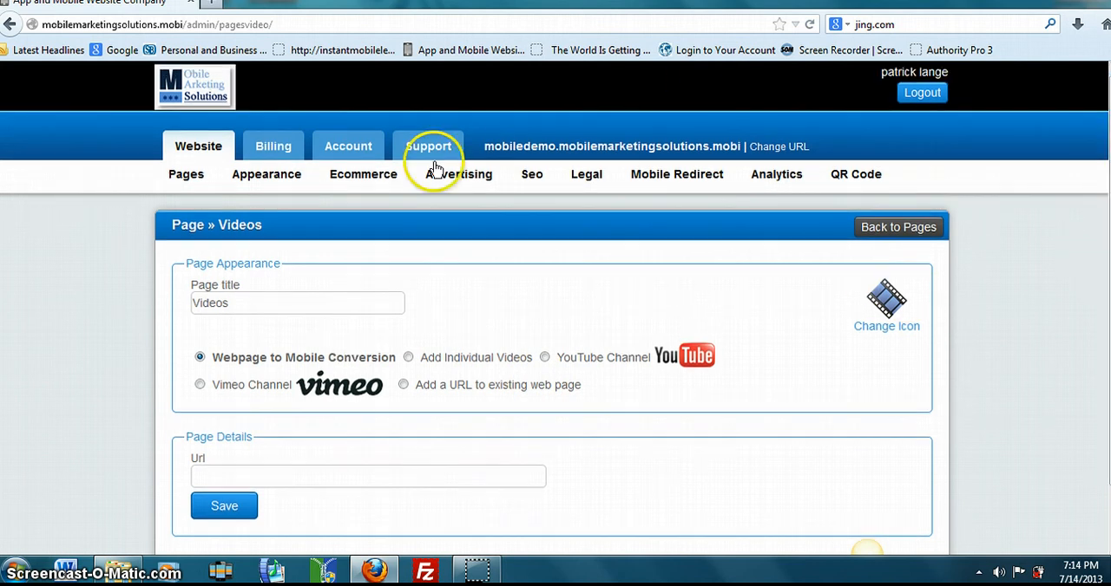
left_click(188, 178)
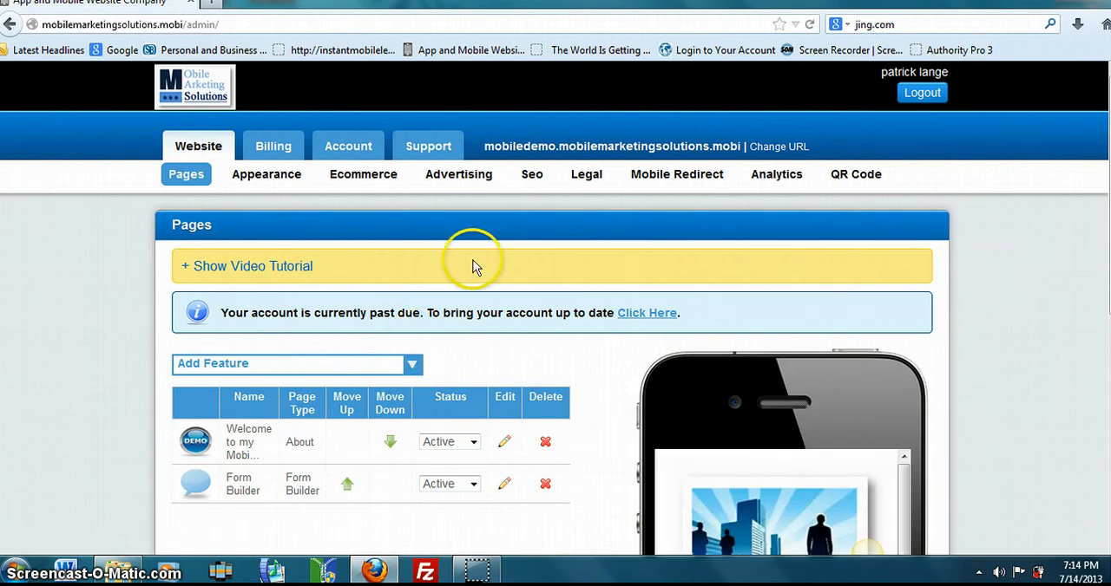
- Change the mobile site's appearance layout to Tabs and save the appearance settings
left_click(276, 177)
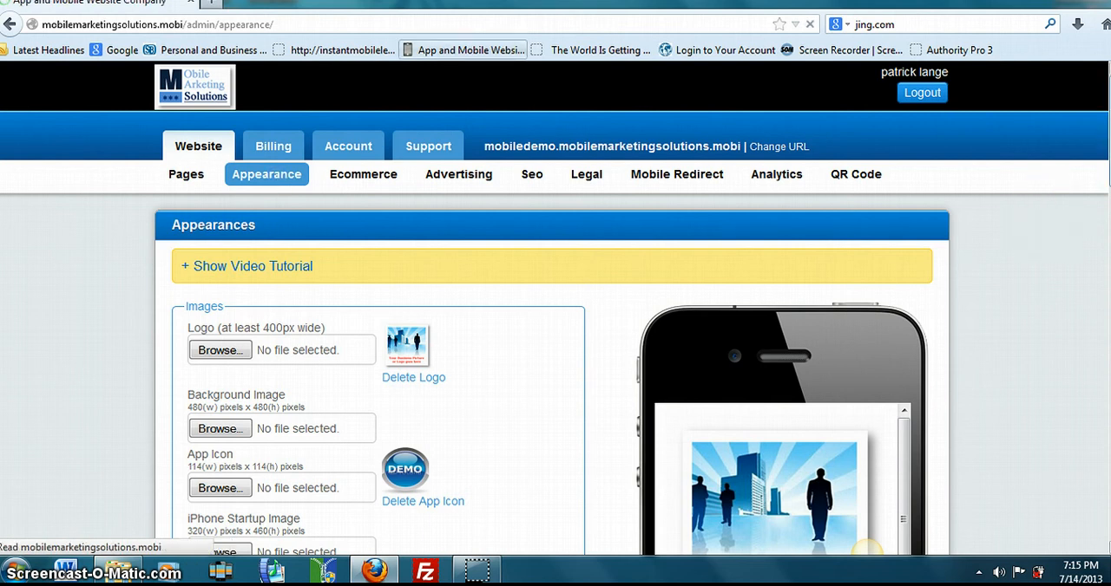
left_click_drag(1110, 108, 1110, 205)
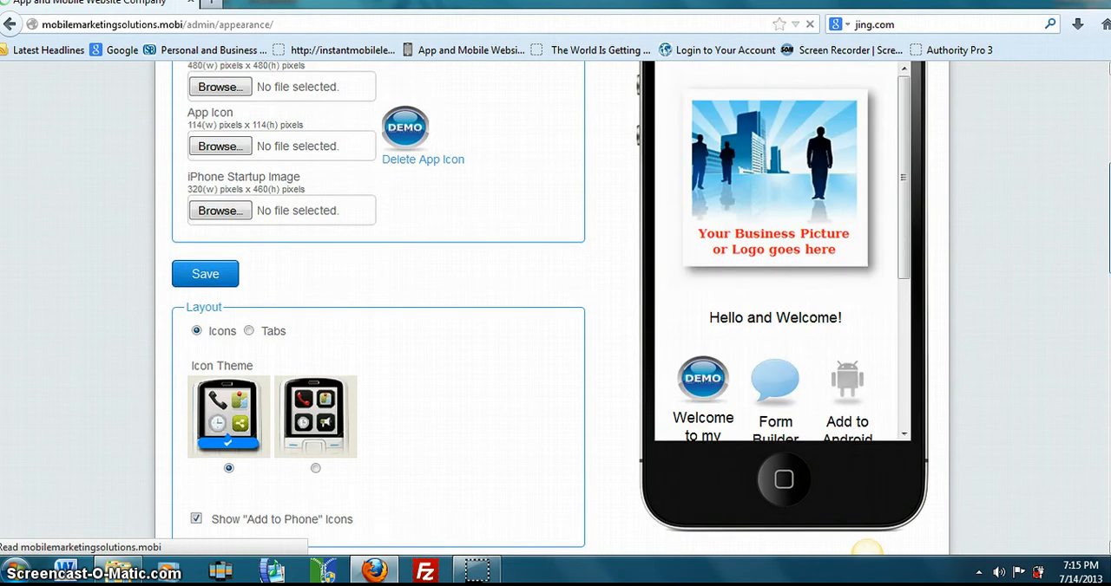
left_click_drag(1110, 217, 1110, 227)
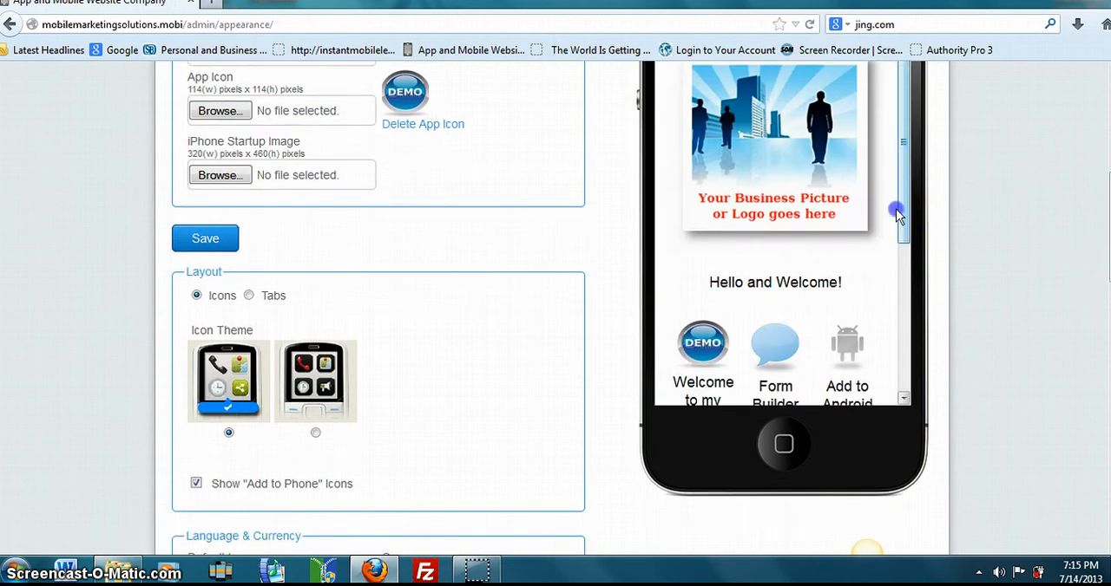
left_click_drag(899, 213, 907, 304)
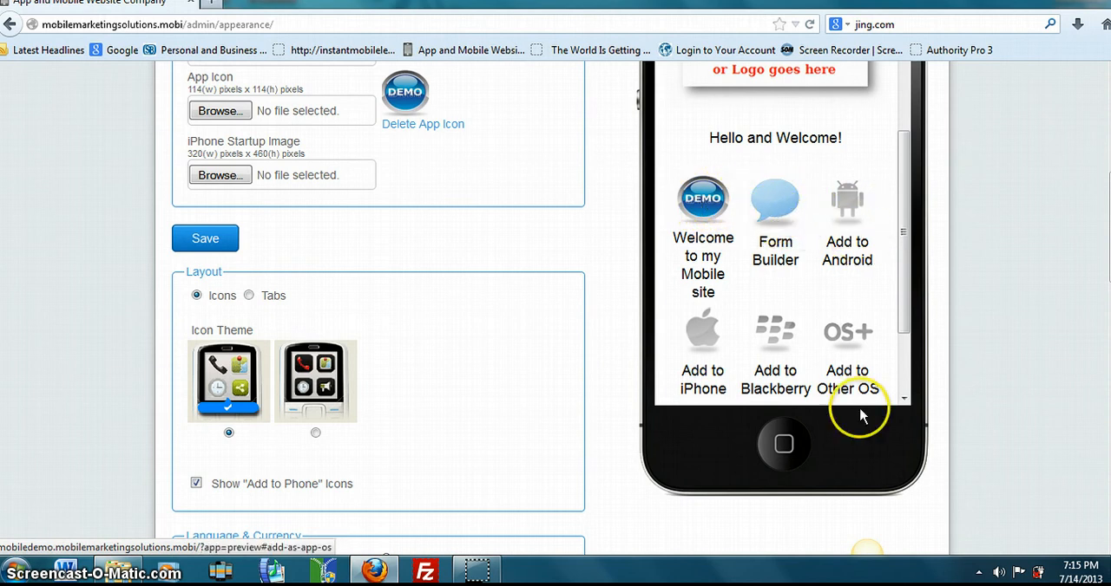
left_click(249, 297)
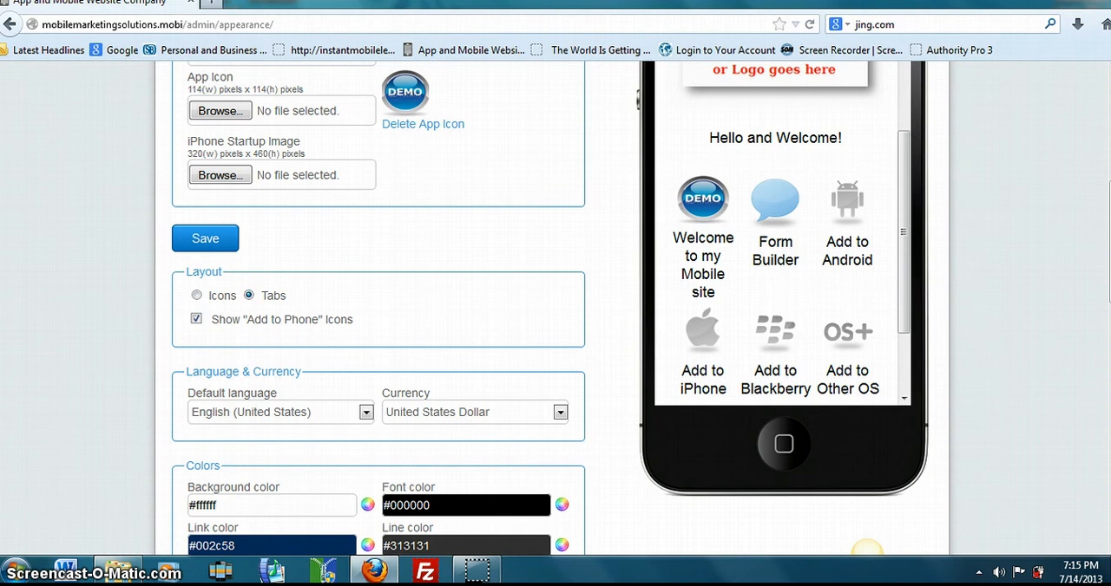
scroll(865, 549, "down", 10)
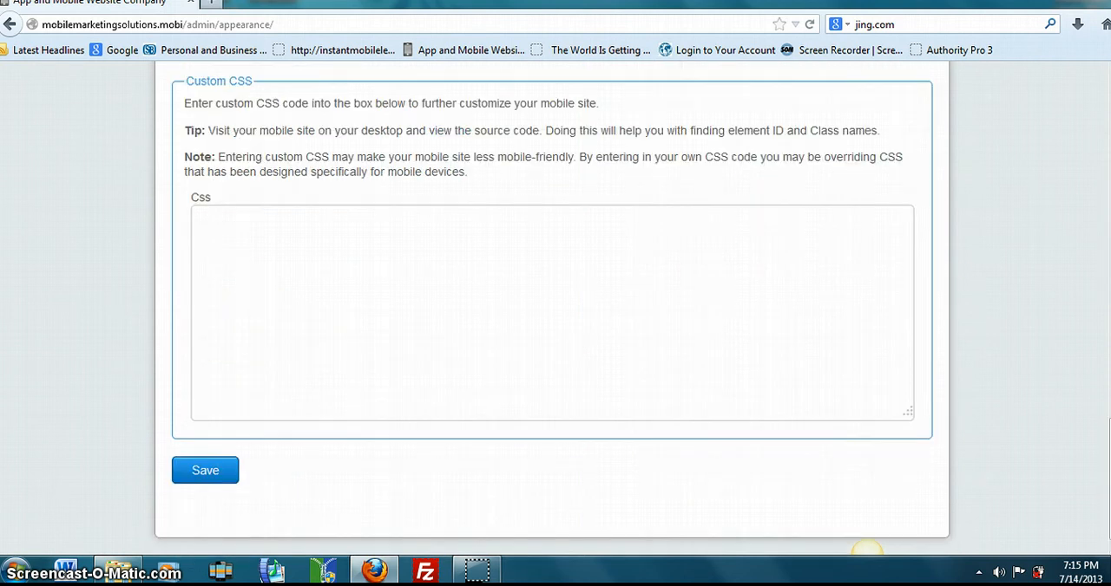
left_click(206, 473)
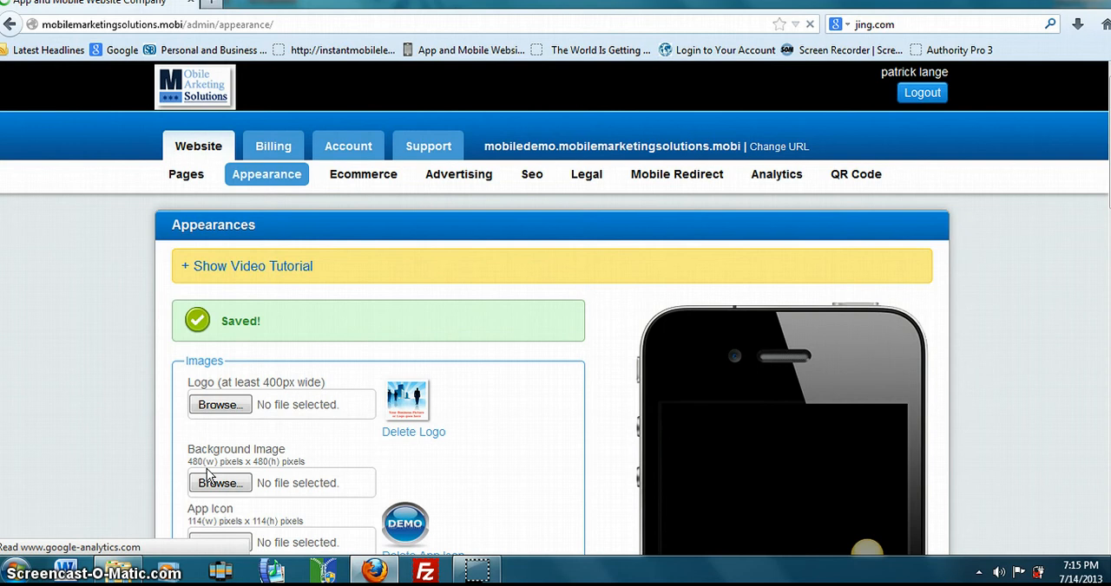
- Check the tab layout in the phone preview, viewing the Welcome to my Mobile site page and returning to its home menu
scroll(865, 547, "down", 5)
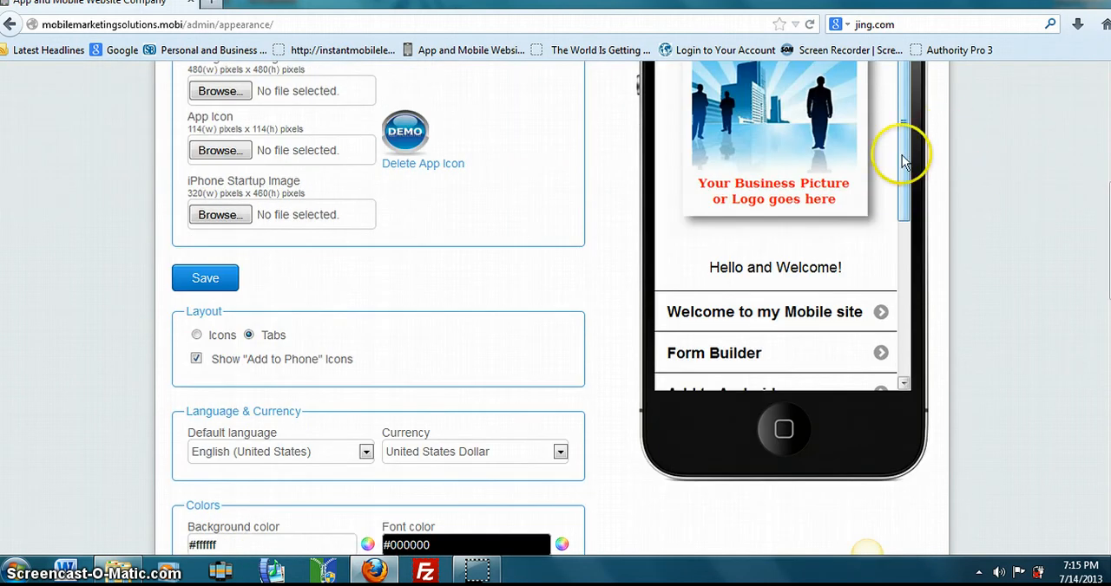
left_click_drag(903, 161, 904, 273)
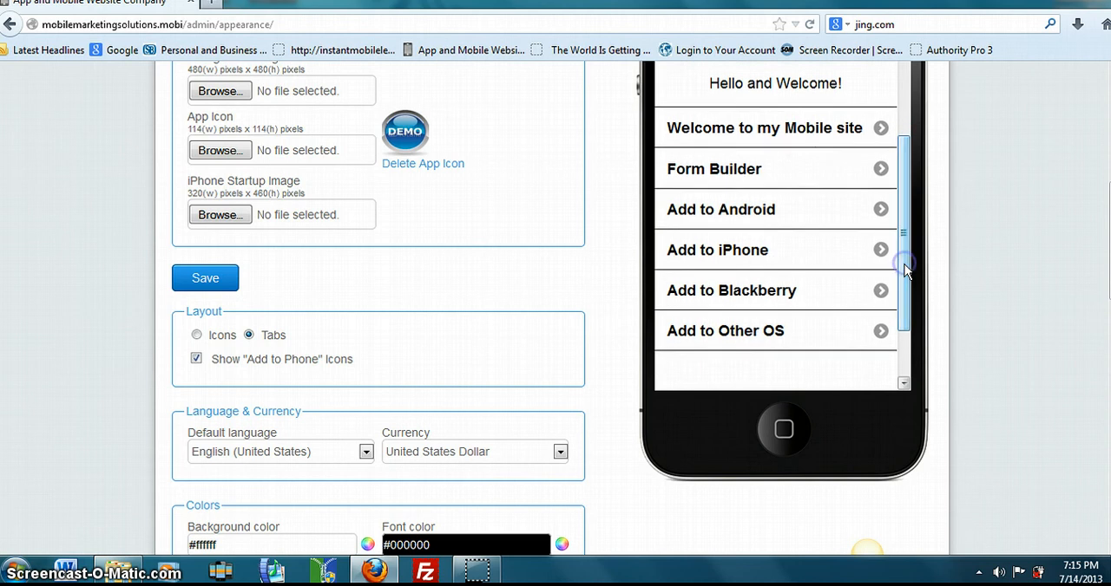
left_click(843, 127)
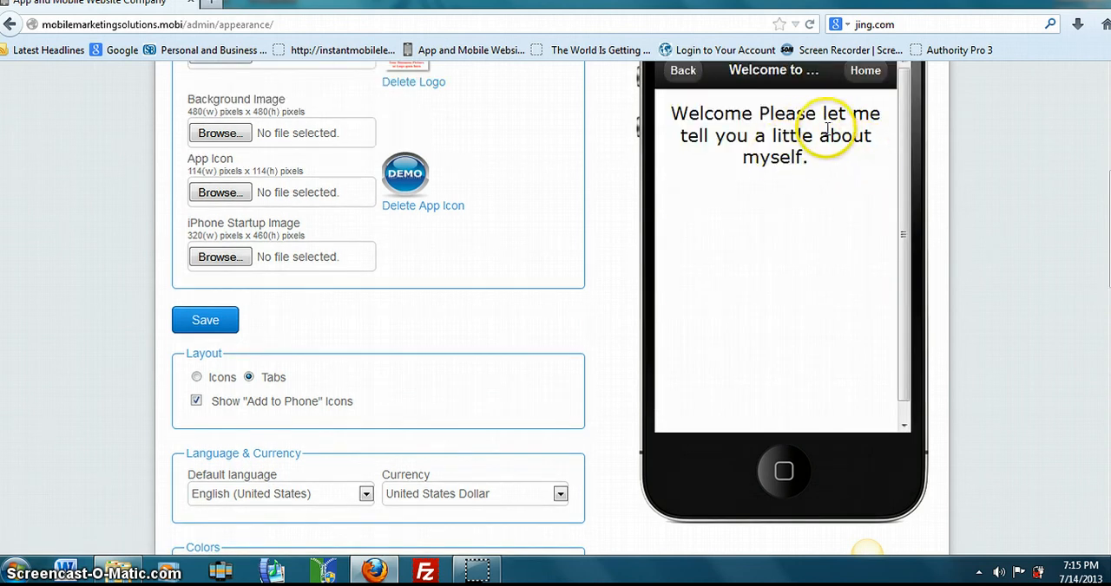
left_click(862, 75)
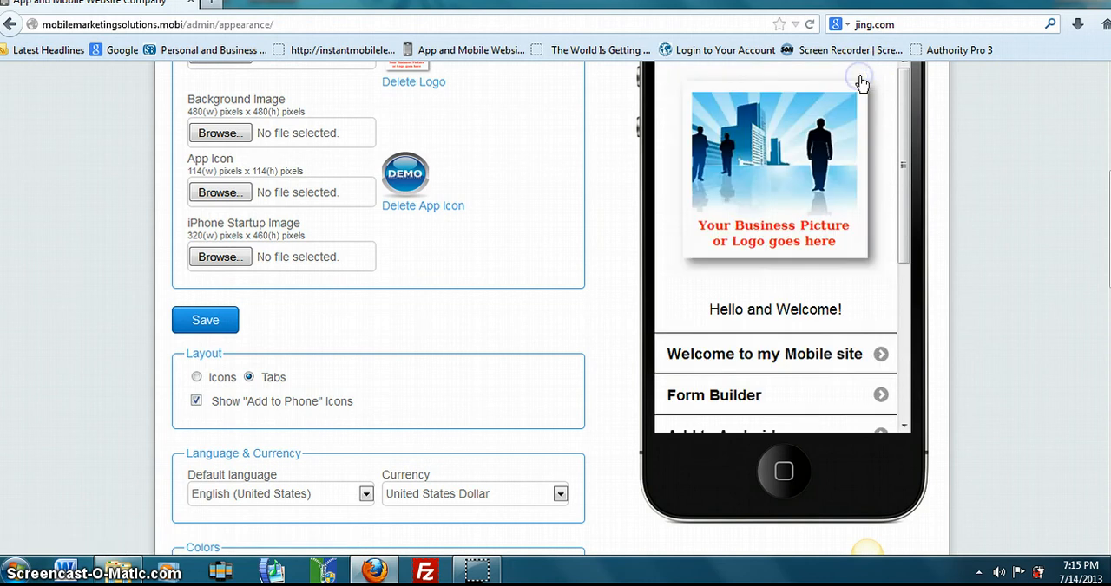
left_click_drag(902, 209, 903, 336)
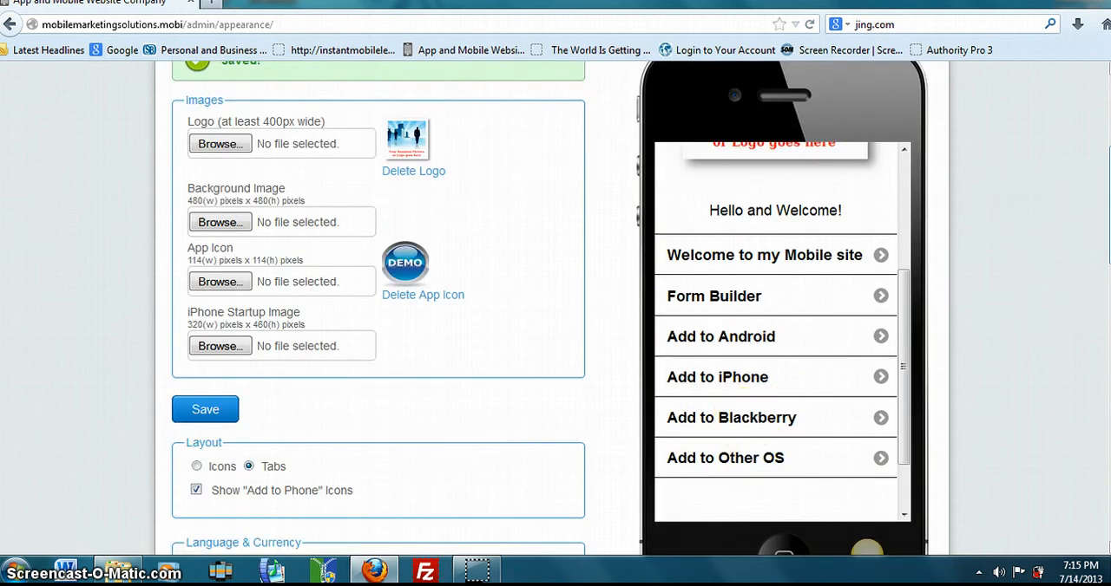
- Go to the site's QR Code settings and view the full-size QR code for mobiledemo.mobilemarketingsolutions.mobi
scroll(556, 309, "up", 5)
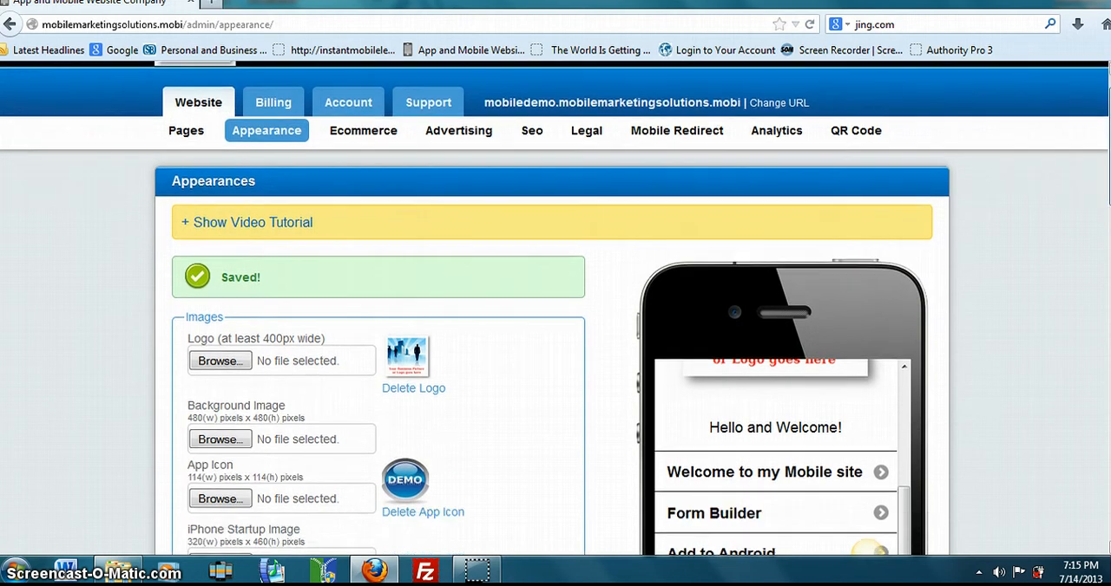
scroll(555, 309, "up", 1)
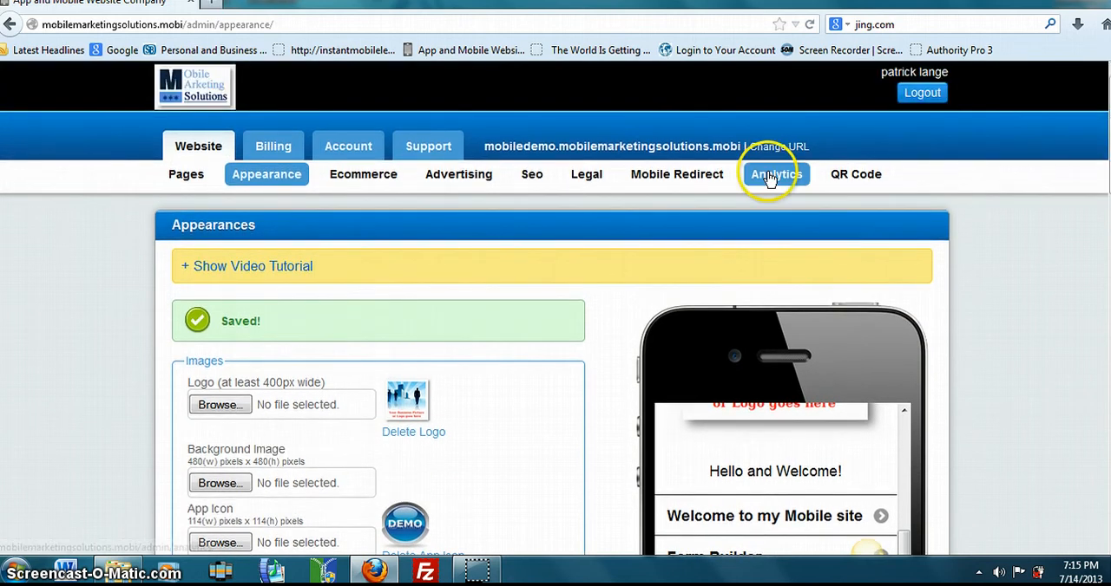
left_click(842, 180)
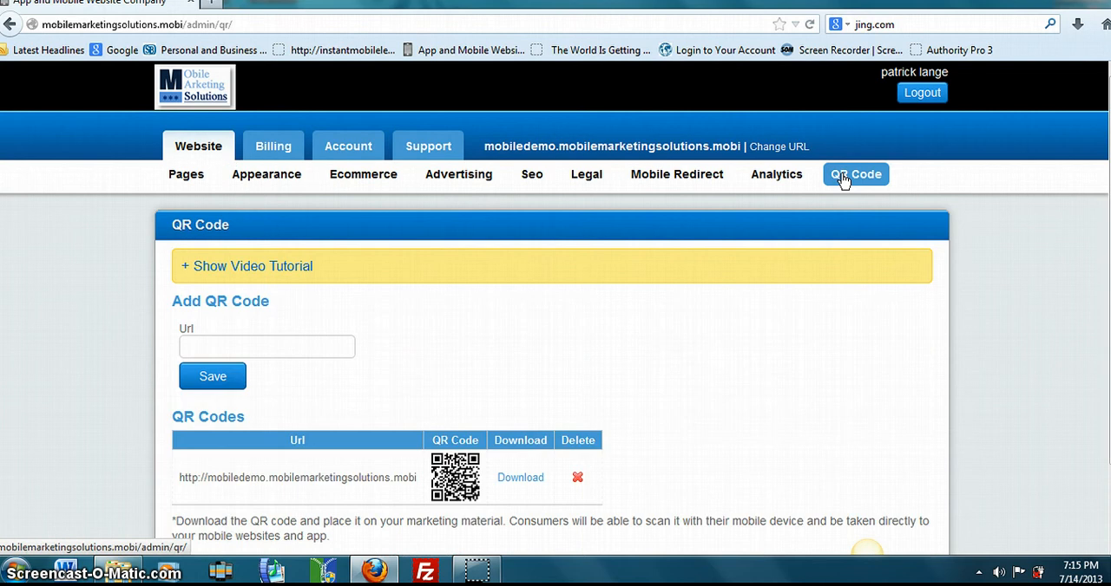
left_click(457, 476)
left_click(772, 323)
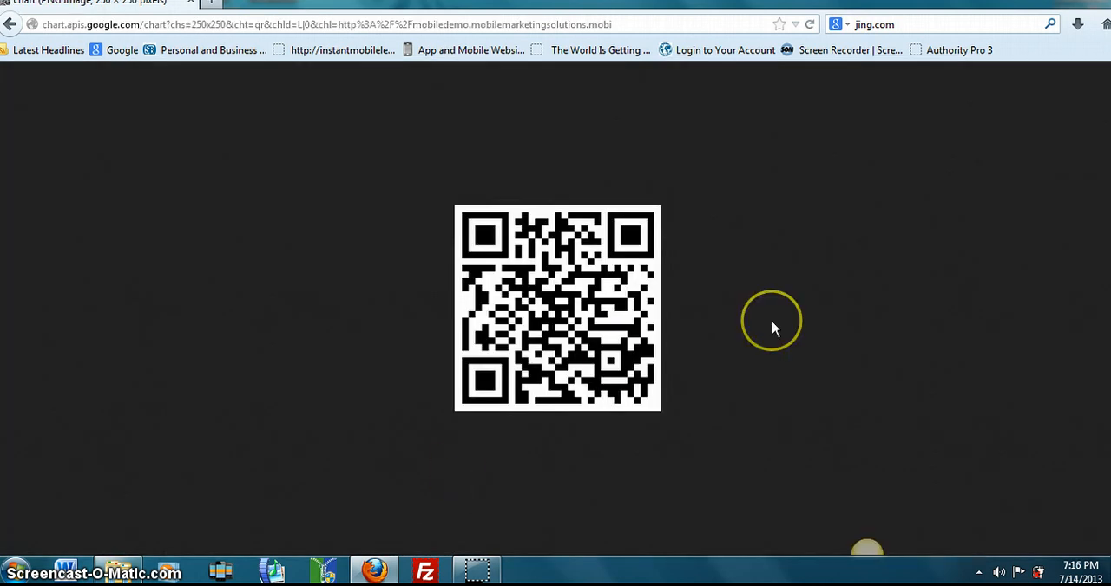